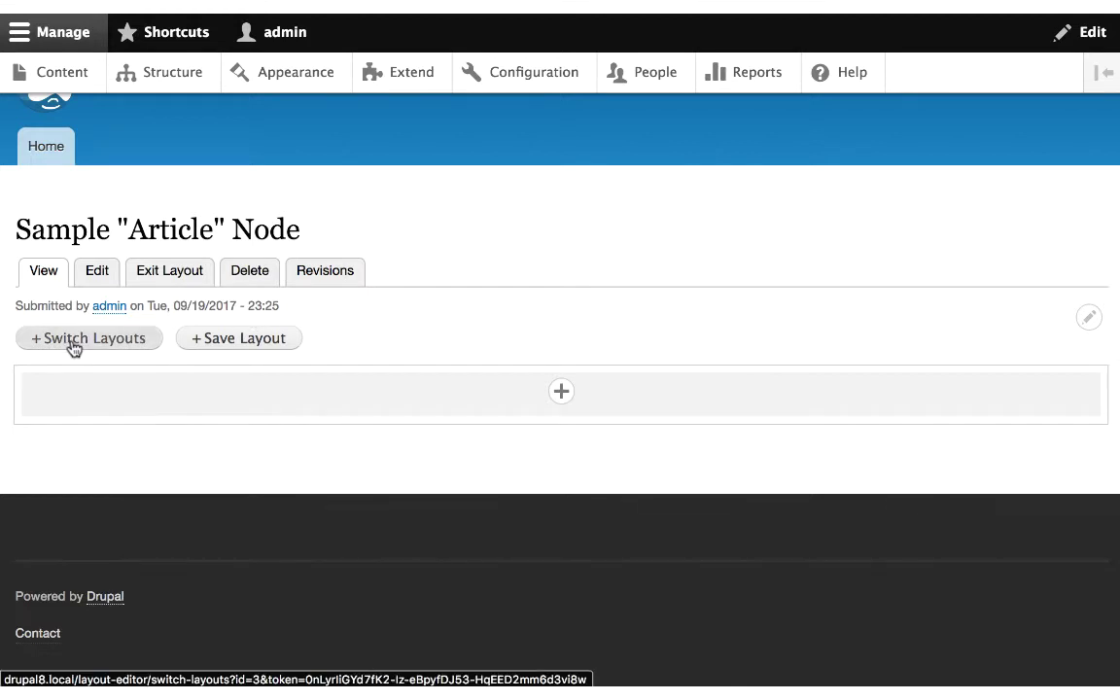
Open the layout switcher and preview the Three column 33/34/33, Three column 25/50/25 and Two column bricks layouts
click(74, 340)
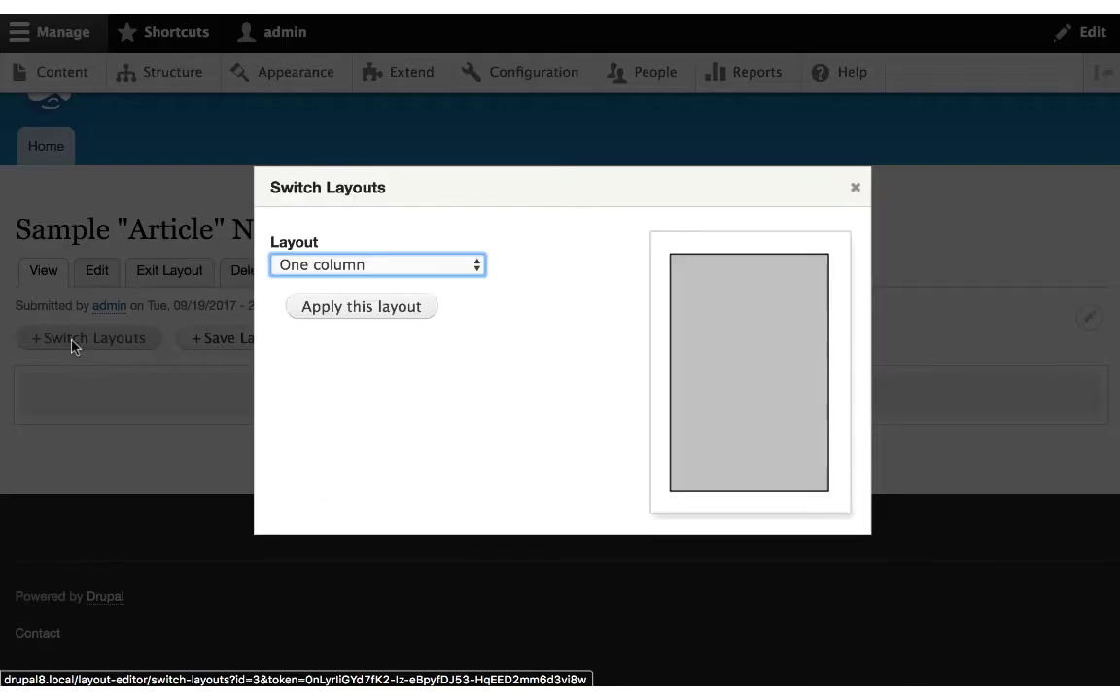
click(326, 264)
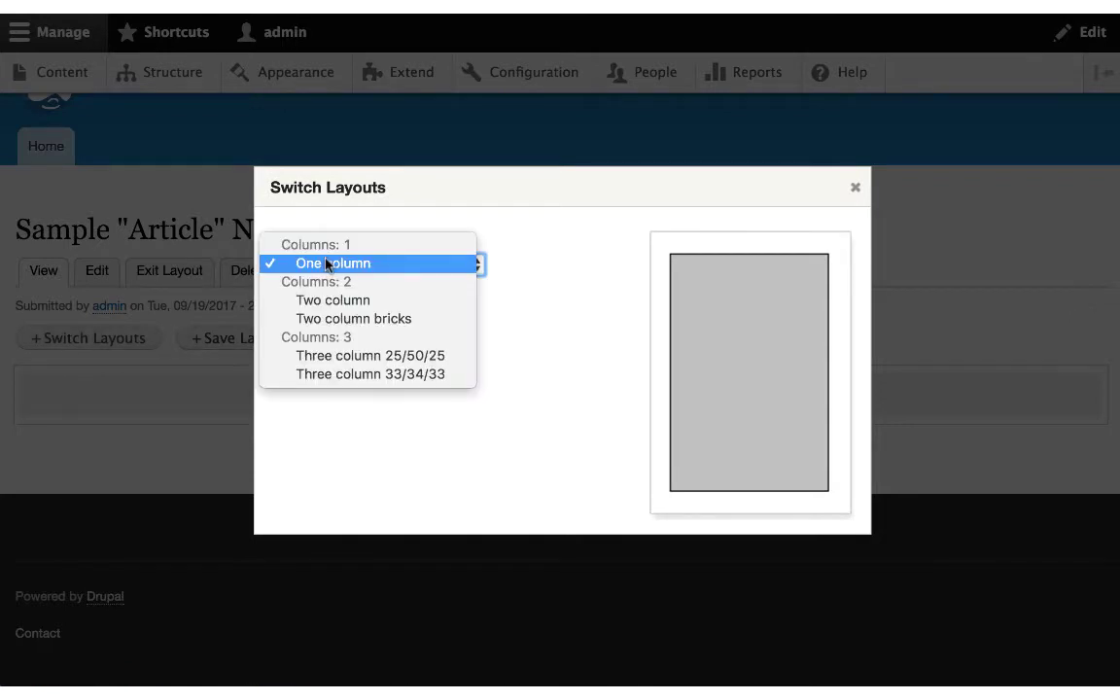
click(338, 374)
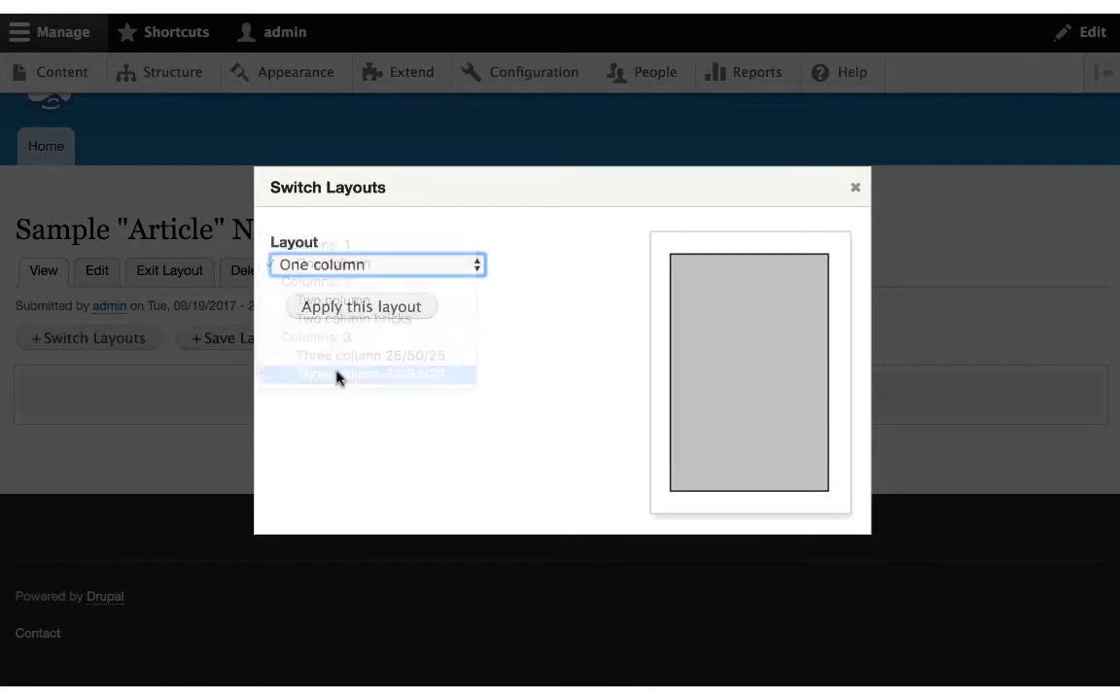
click(367, 273)
click(367, 245)
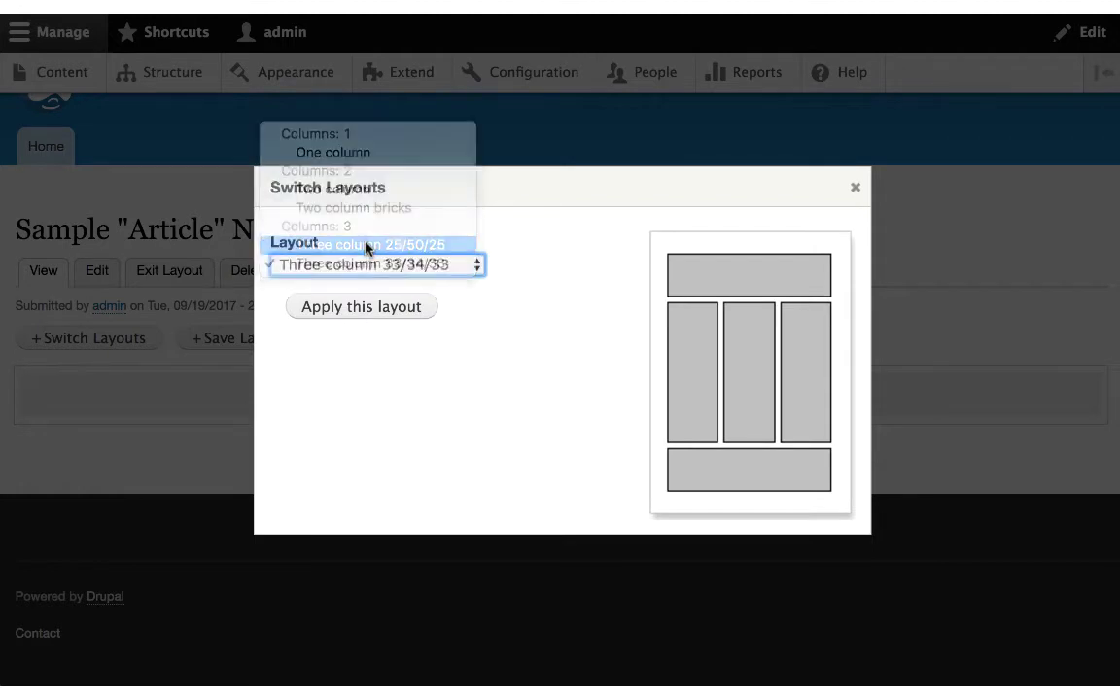
click(363, 260)
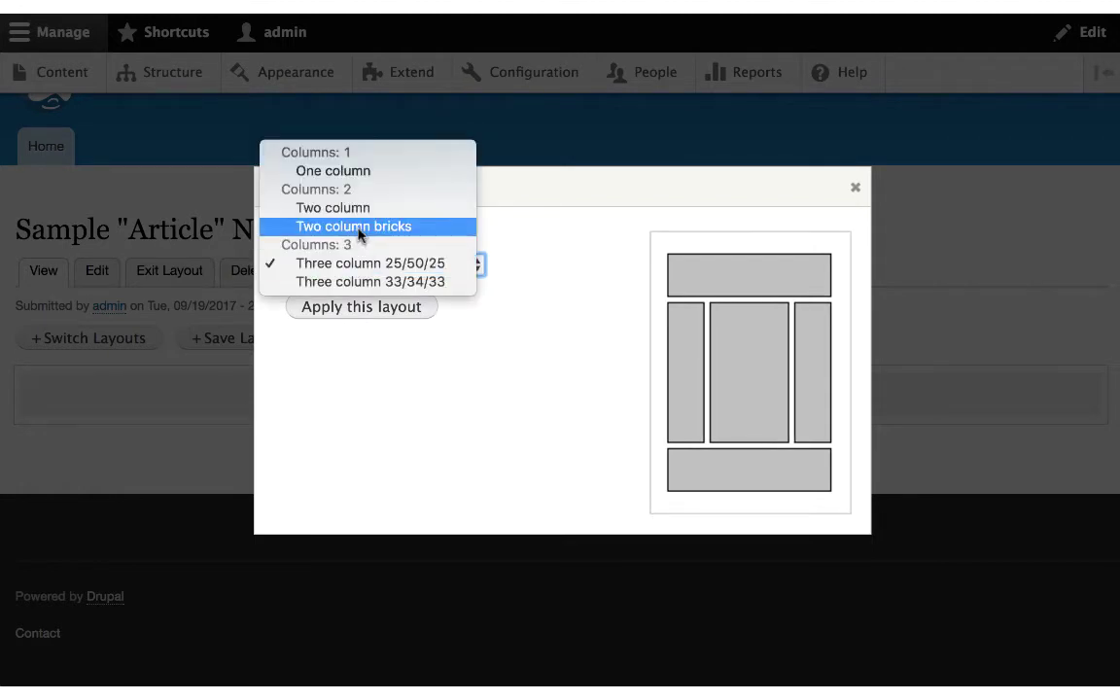
click(358, 228)
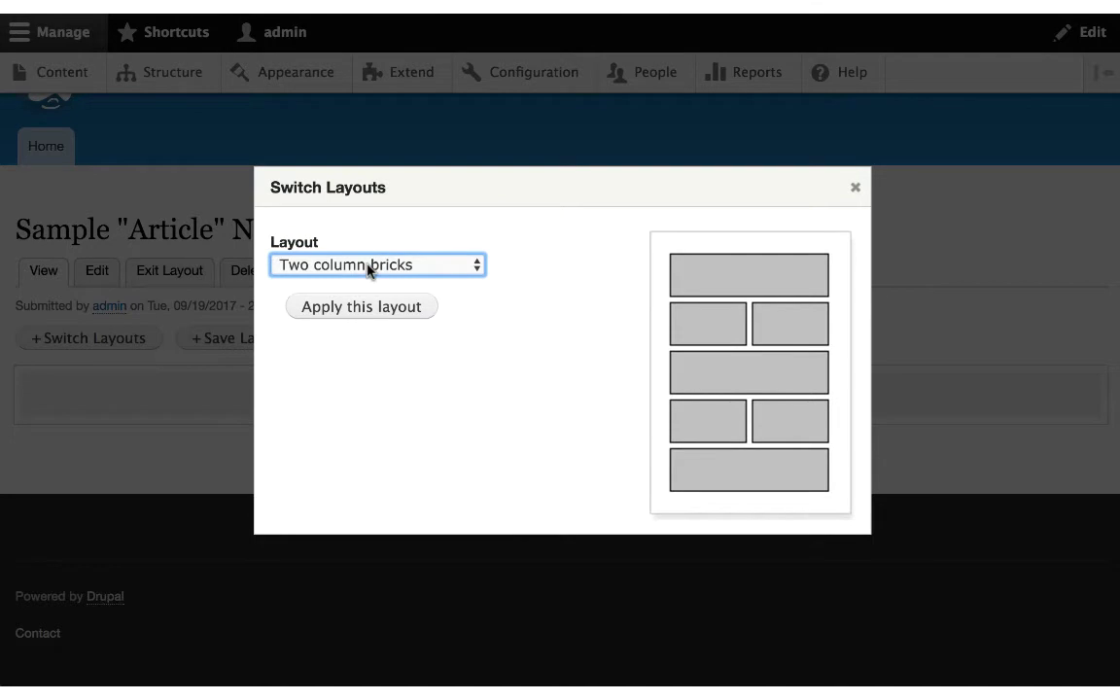
Choose the Two column layout and apply it to the article node
click(367, 270)
click(369, 247)
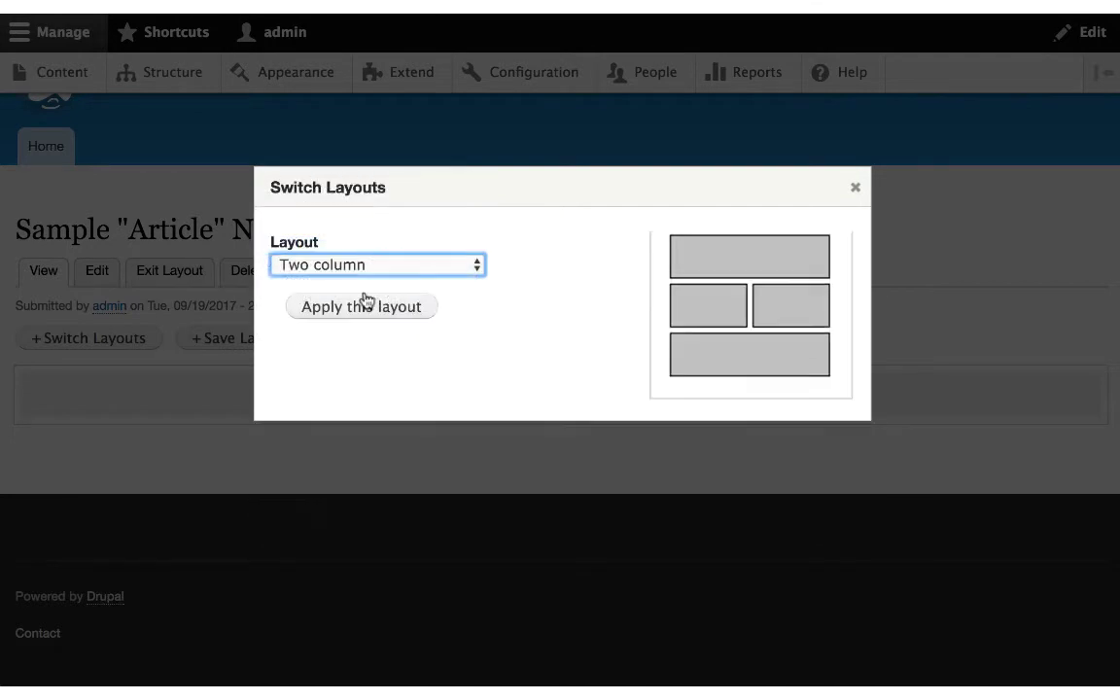
click(362, 307)
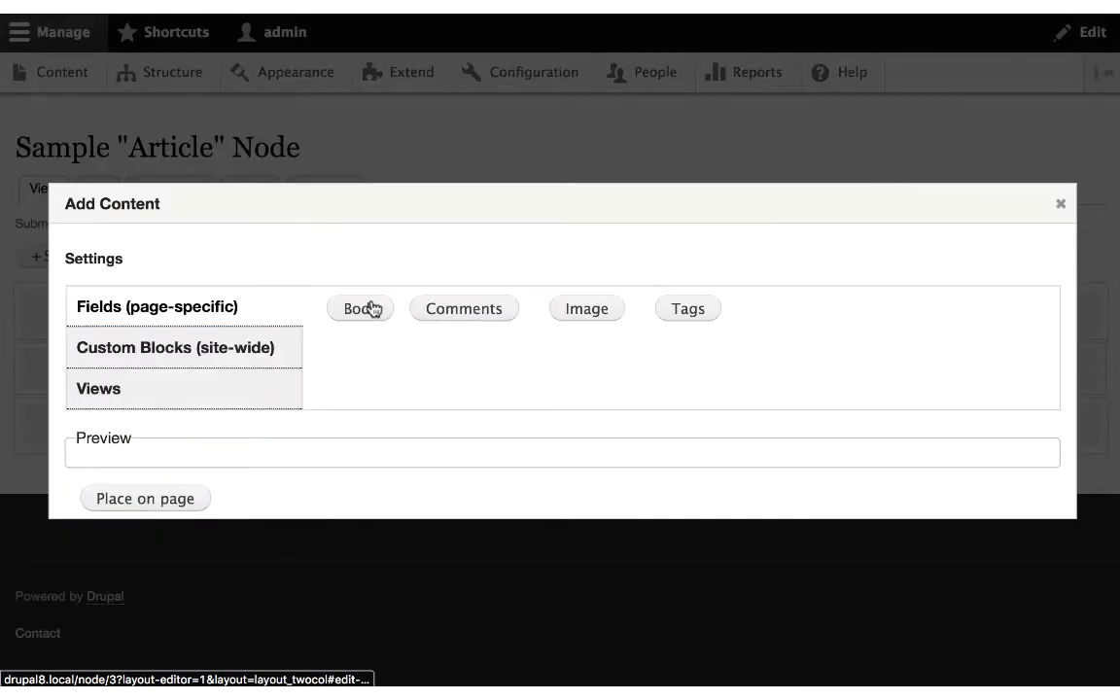
Preview the Body, Comments and Image fields, and place the Body field in the layout's left column
click(368, 309)
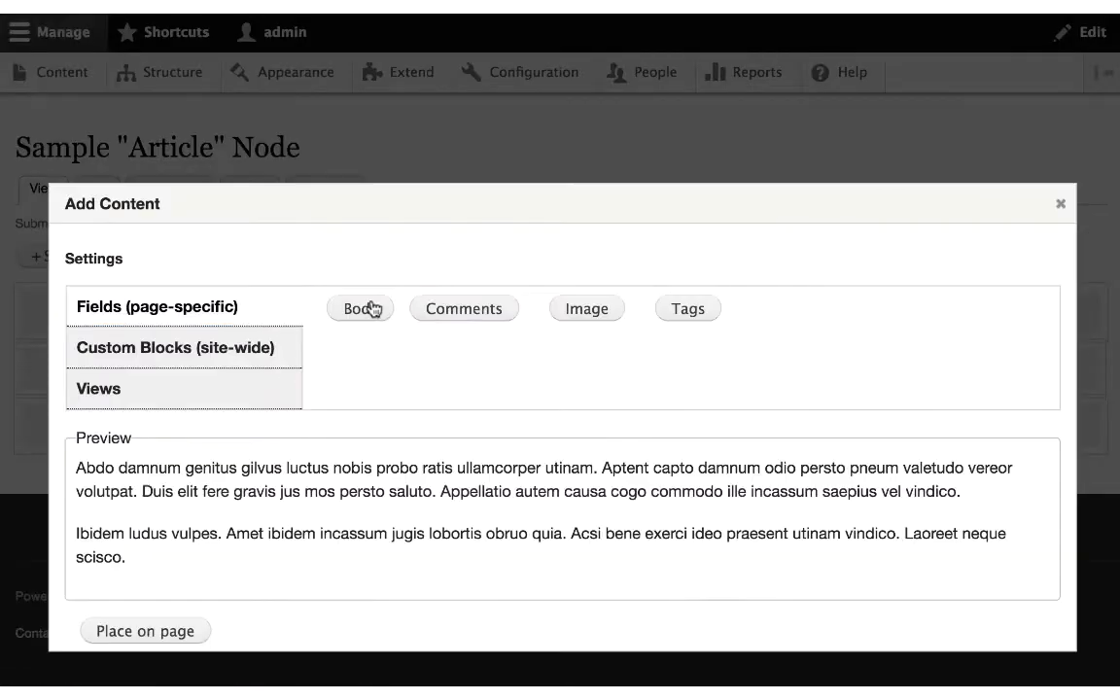
click(468, 313)
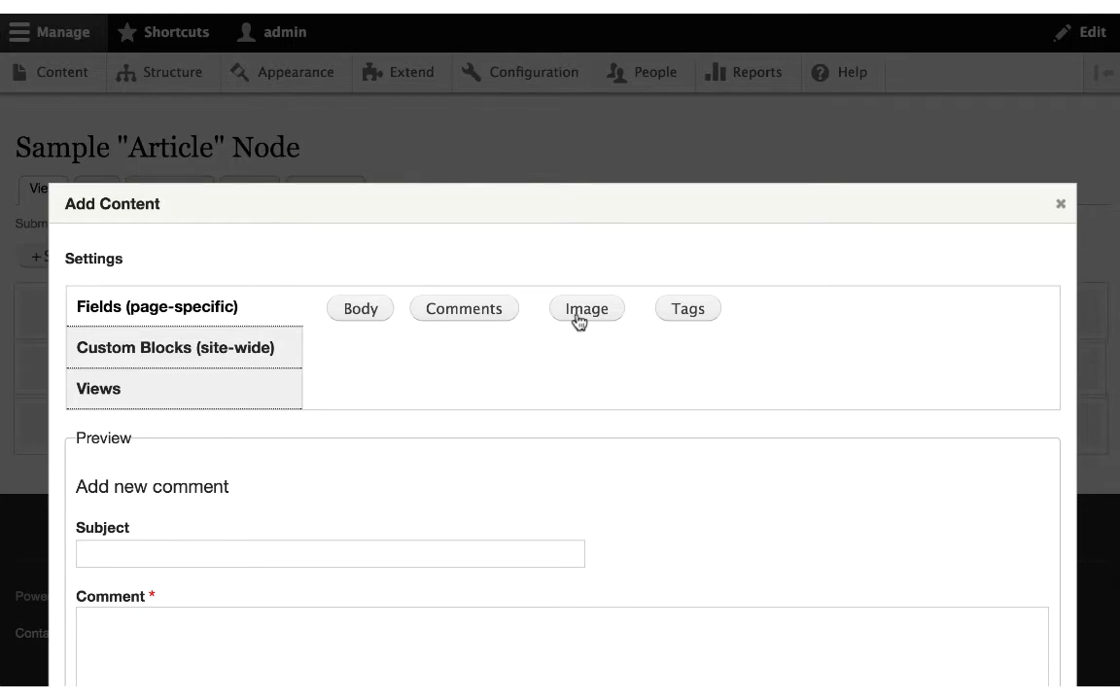
click(578, 313)
click(361, 311)
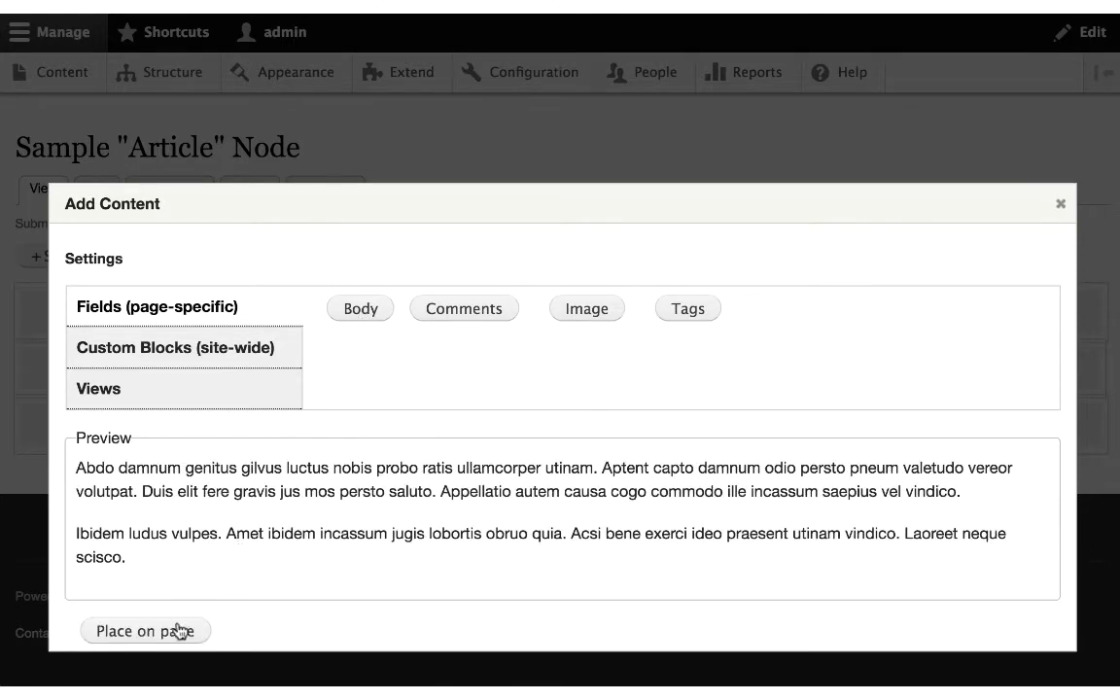
click(146, 631)
Browse the custom blocks and views for the layout's right column, preview Custom Block 1, and place the Recent content view there
click(832, 366)
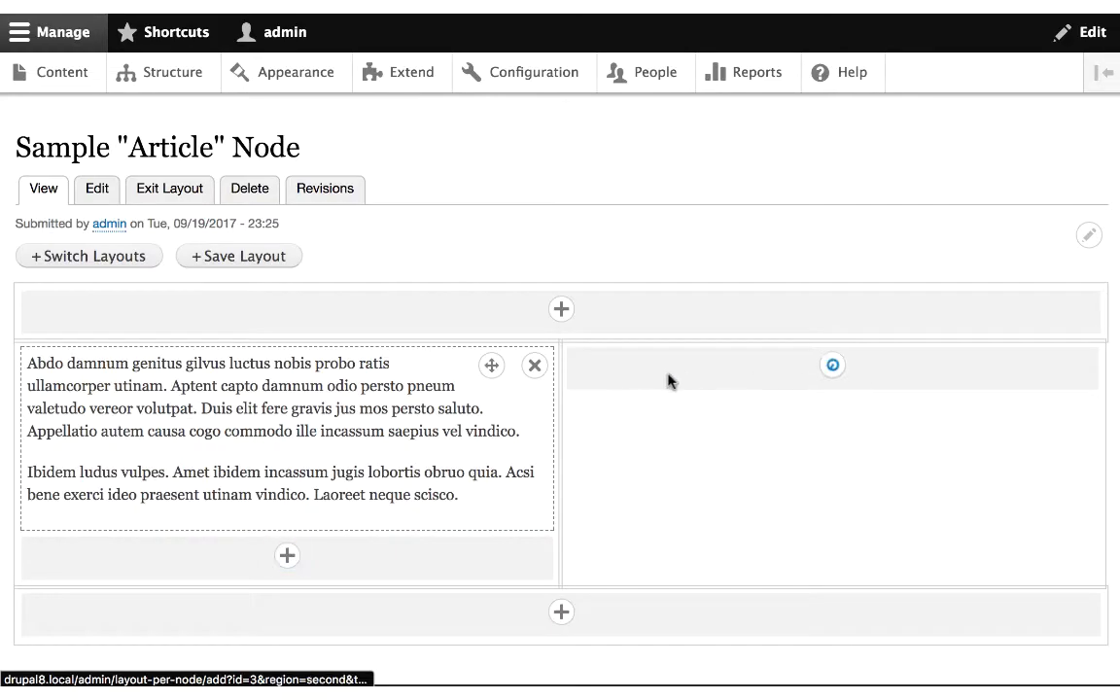
click(279, 365)
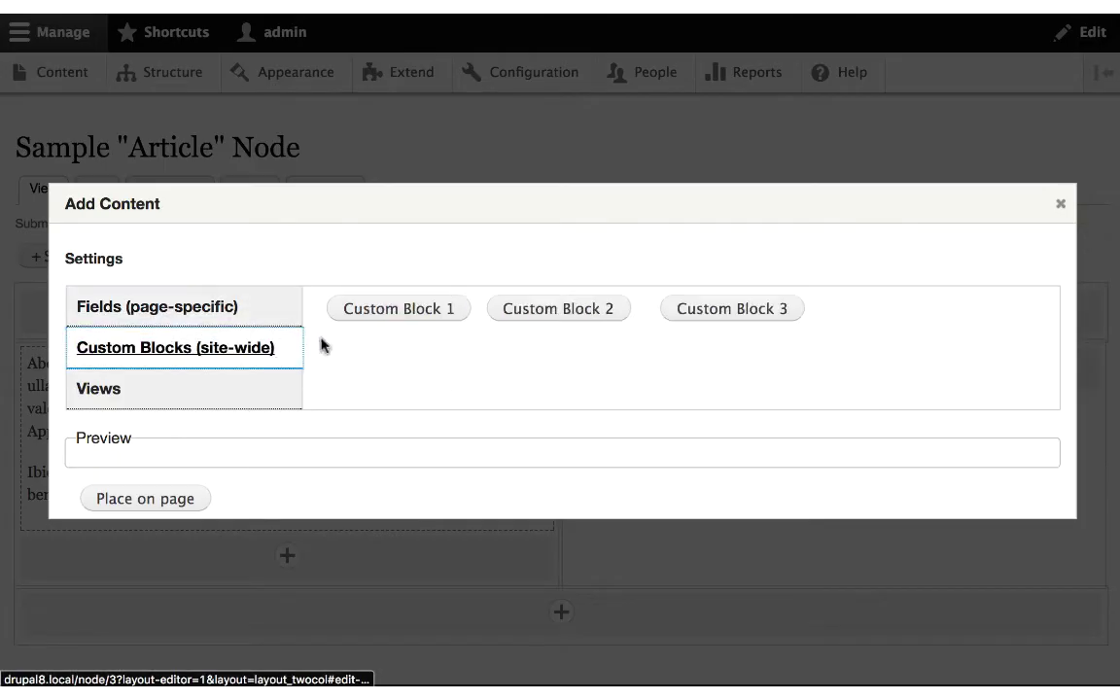
click(272, 392)
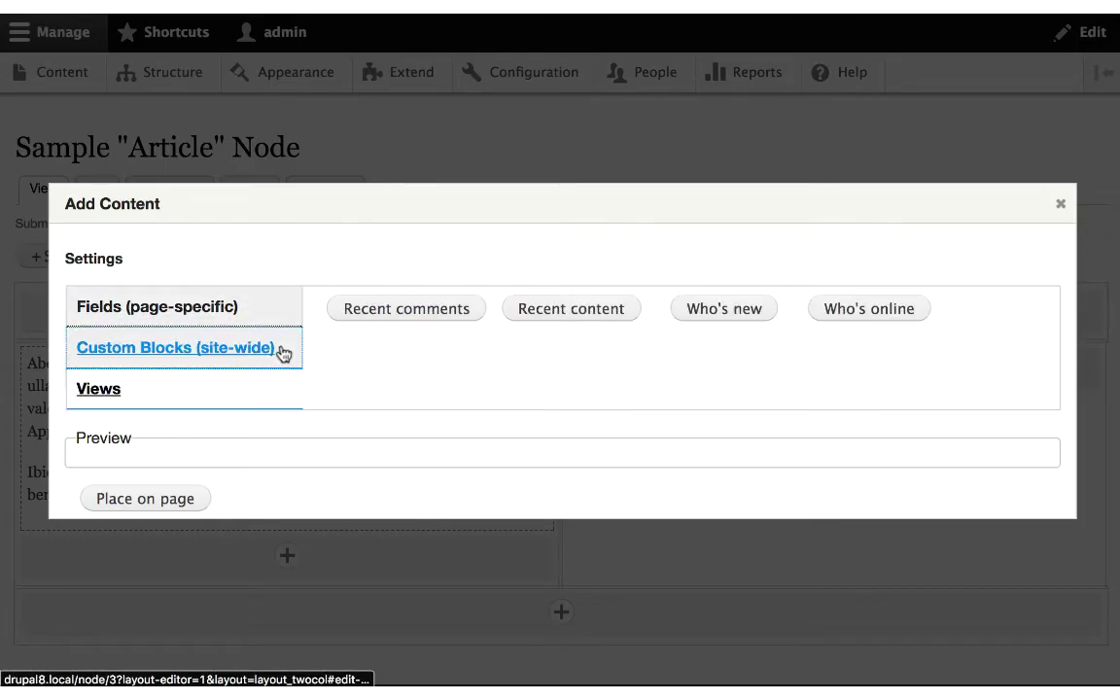
click(282, 347)
click(402, 308)
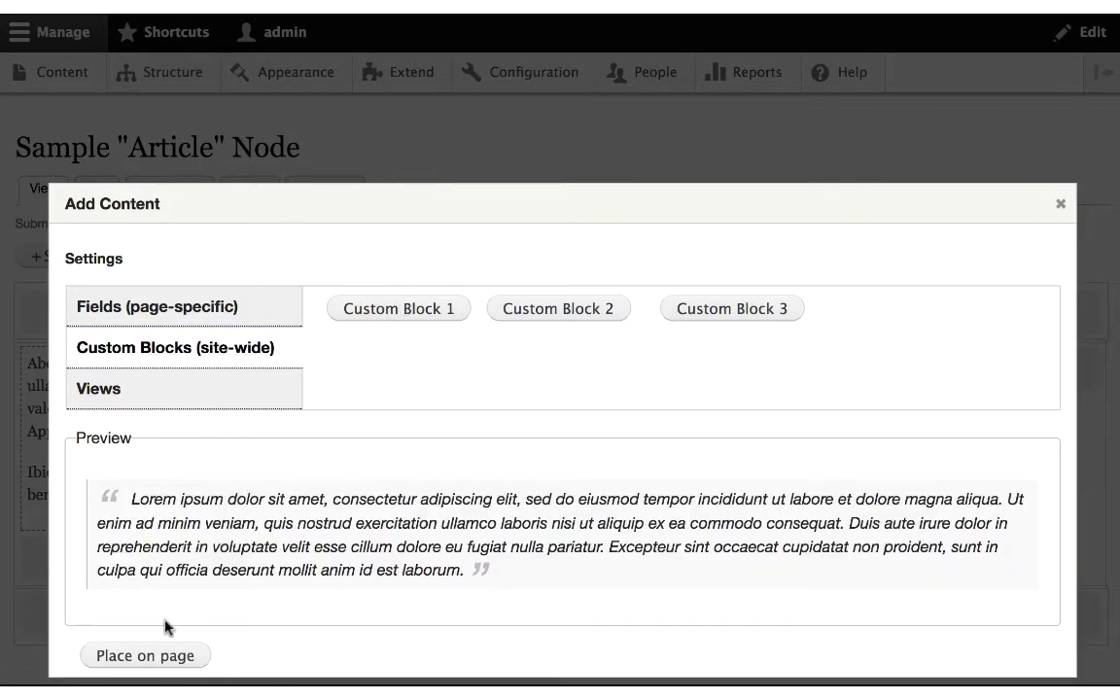
click(237, 394)
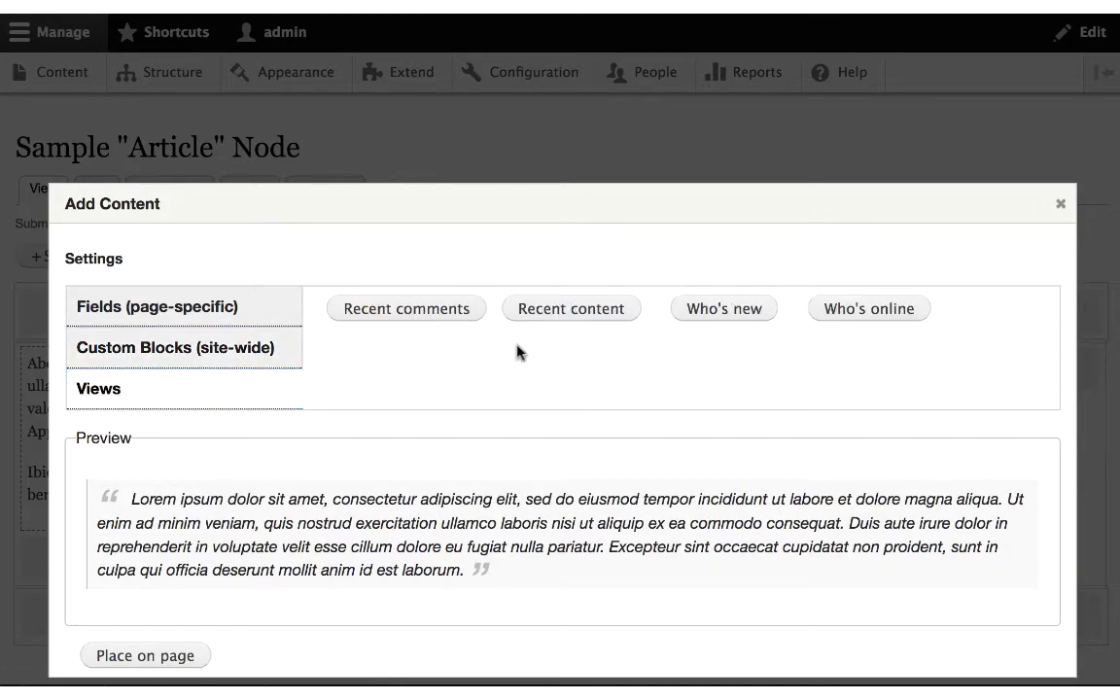
click(570, 309)
click(175, 617)
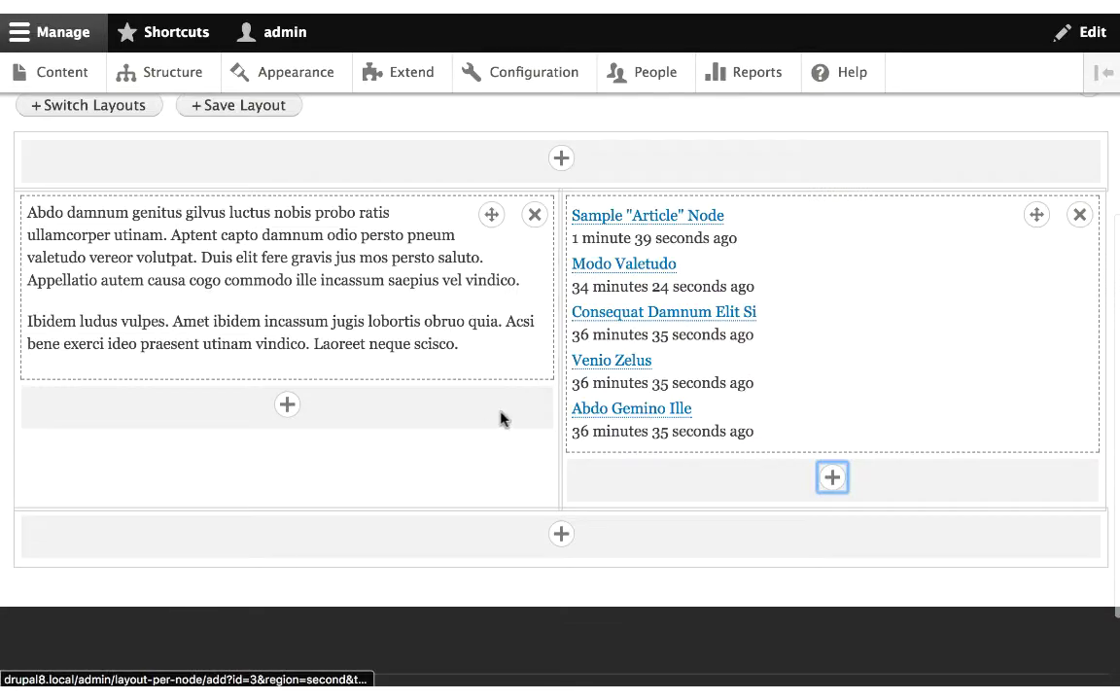
Add the Image field to the layout's left column
click(287, 405)
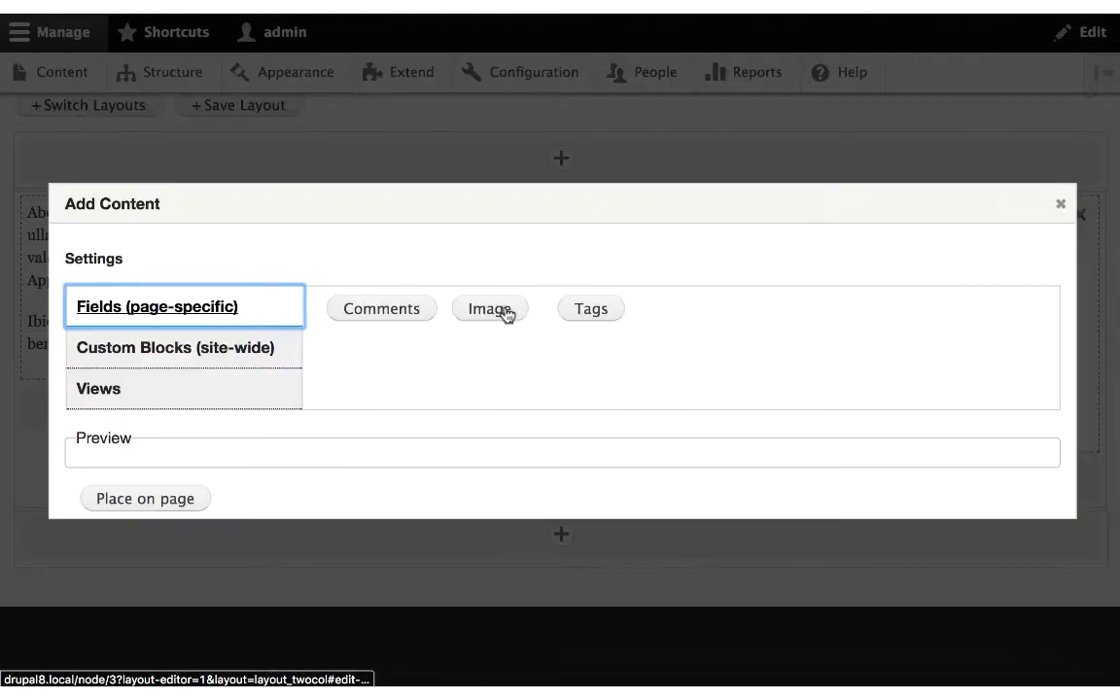
click(492, 310)
scroll(308, 452, down, 3)
click(175, 608)
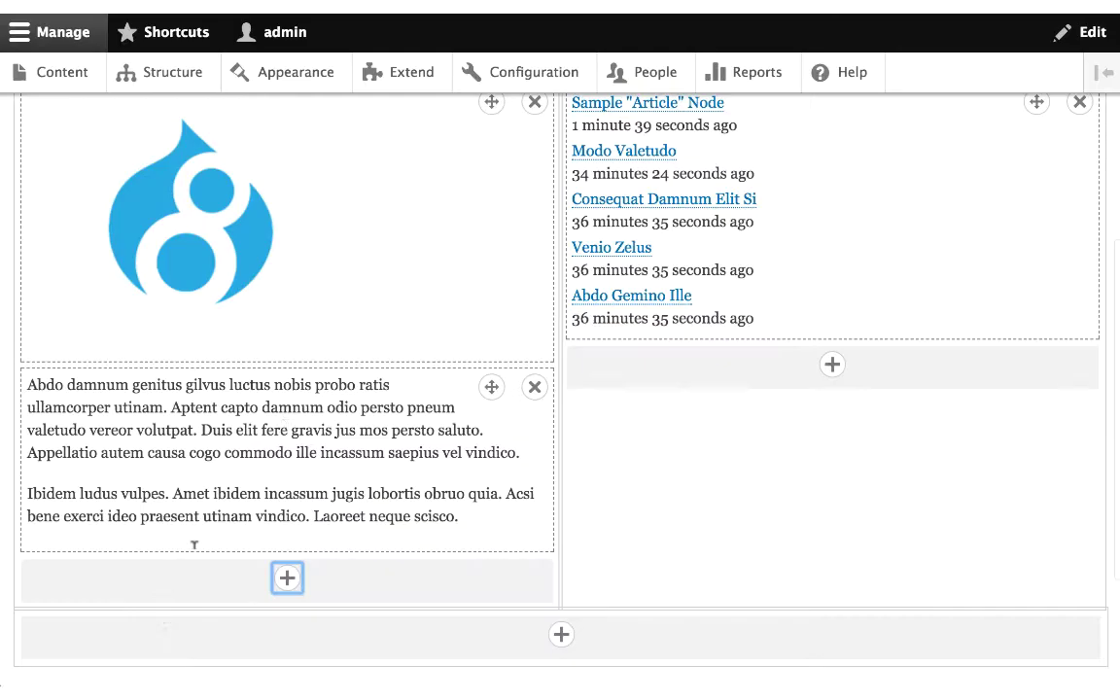
Move the image block to the right column and the recent content block to the left column below the body text
scroll(290, 429, down, 5)
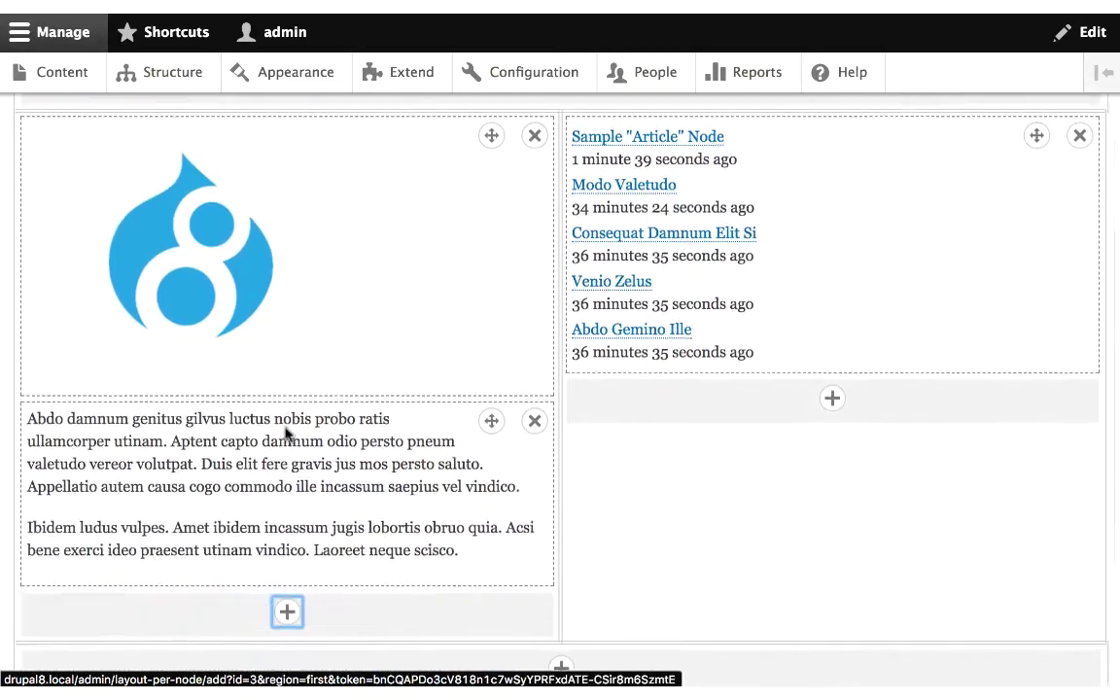
scroll(286, 418, up, 1)
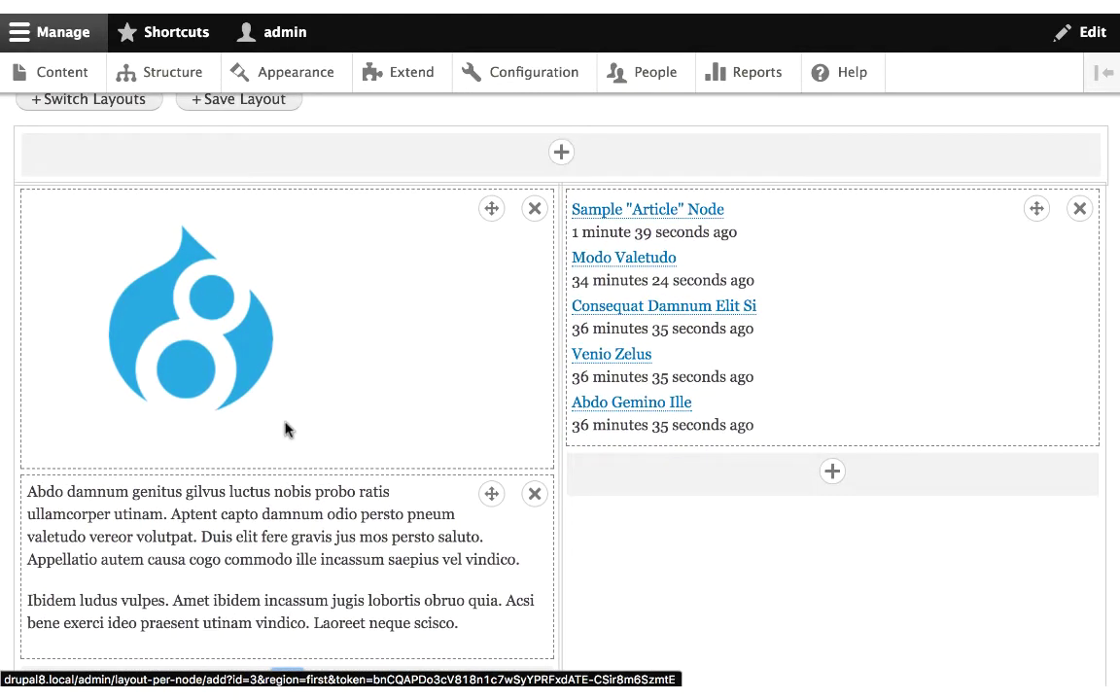
drag(308, 352, 727, 593)
drag(778, 540, 325, 292)
Save the node's layout and review the resulting article page
scroll(325, 293, up, 2)
click(258, 233)
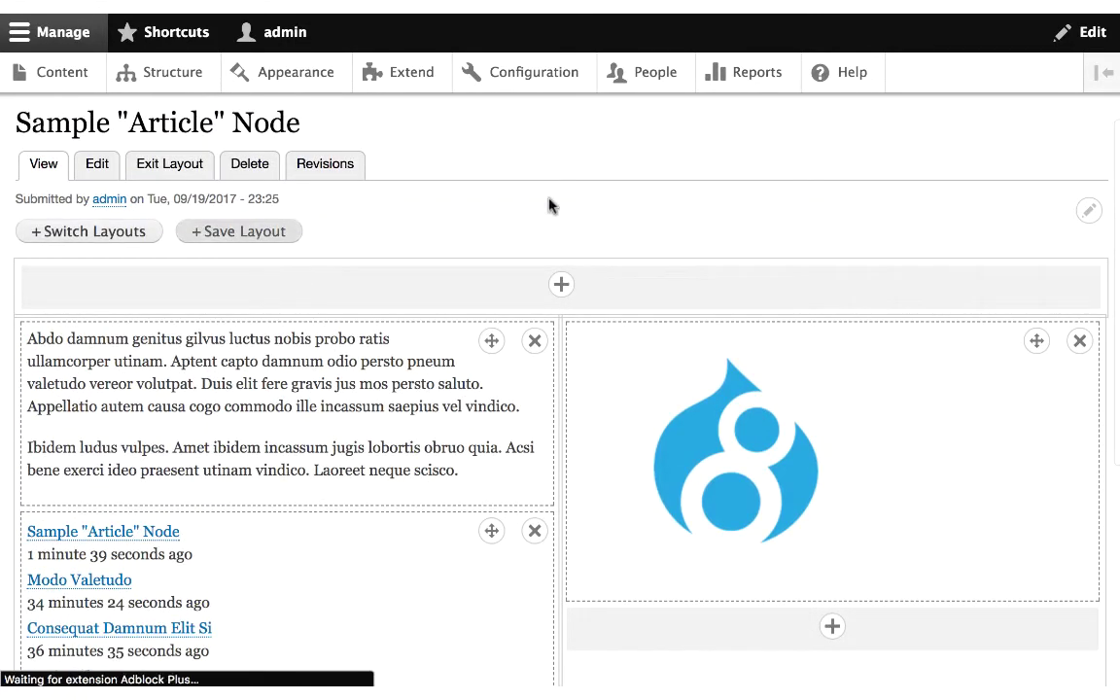
scroll(549, 204, down, 3)
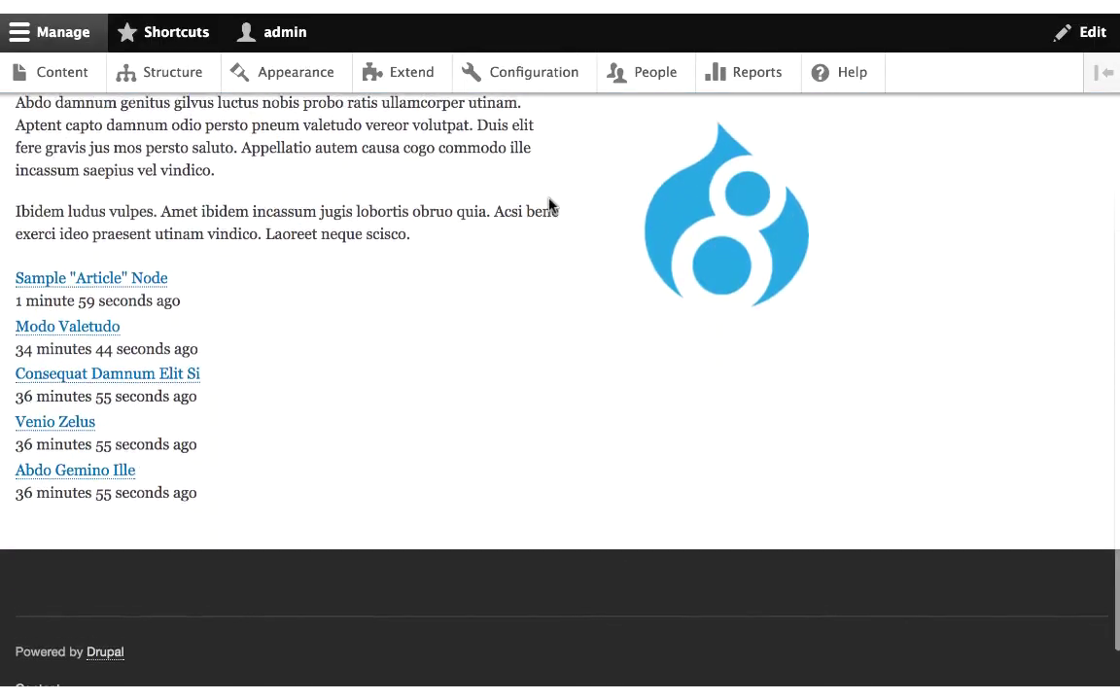
scroll(549, 204, up, 3)
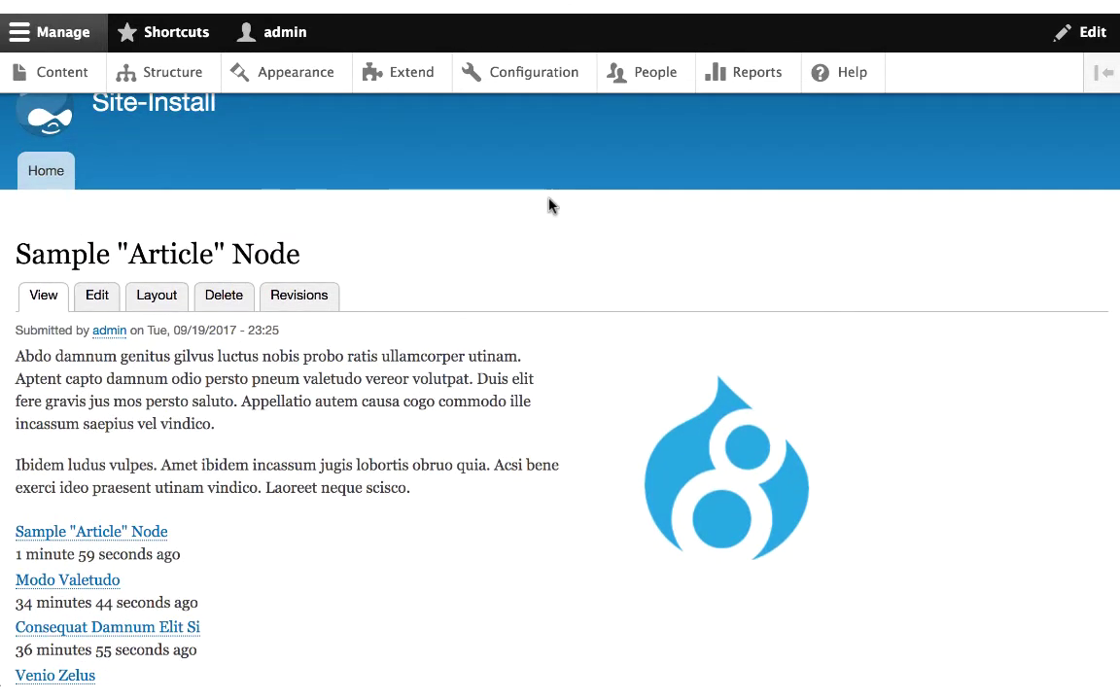
scroll(504, 303, down, 1)
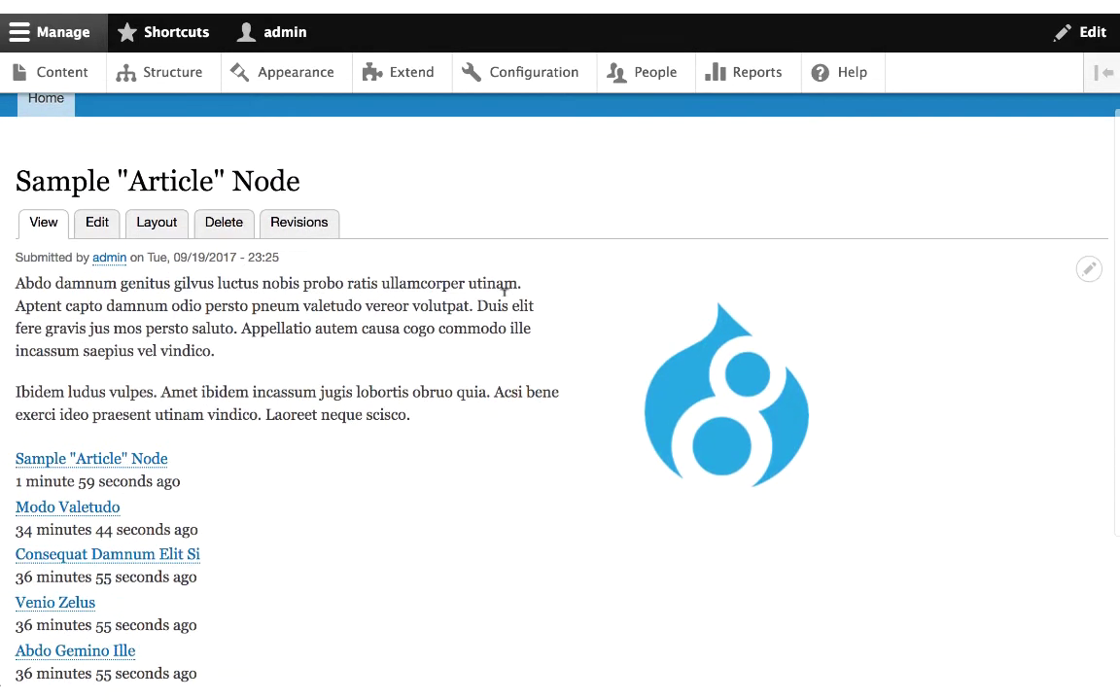
Open the article's revisions and examine the log messages of the layout changes
click(302, 223)
scroll(324, 295, down, 2)
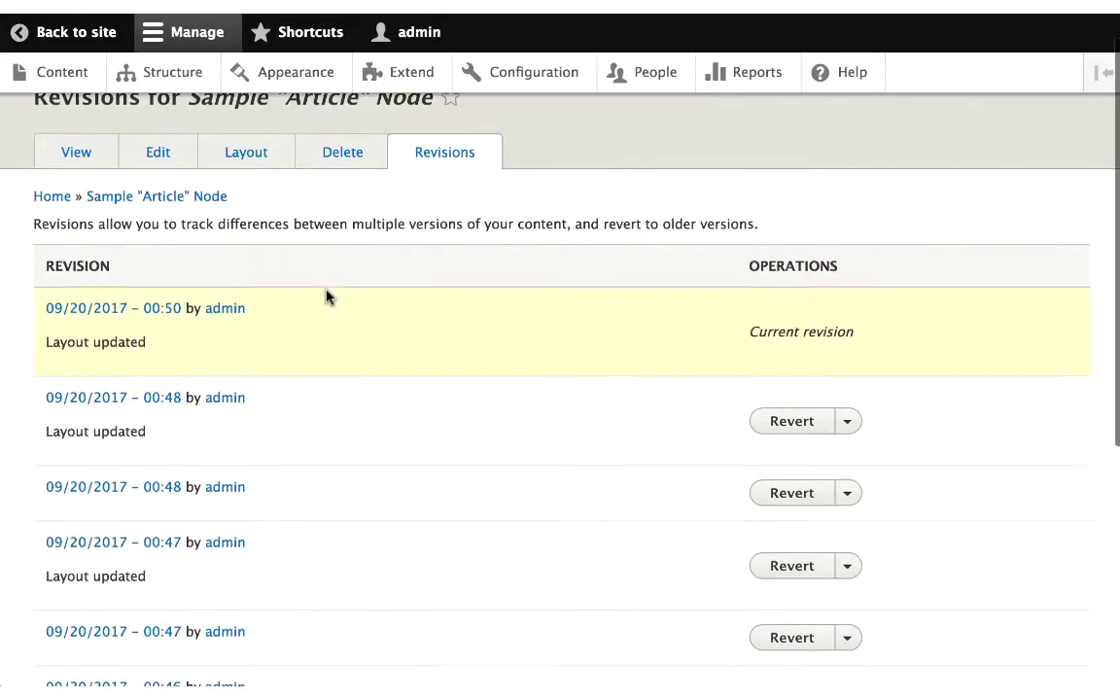
scroll(326, 294, down, 1)
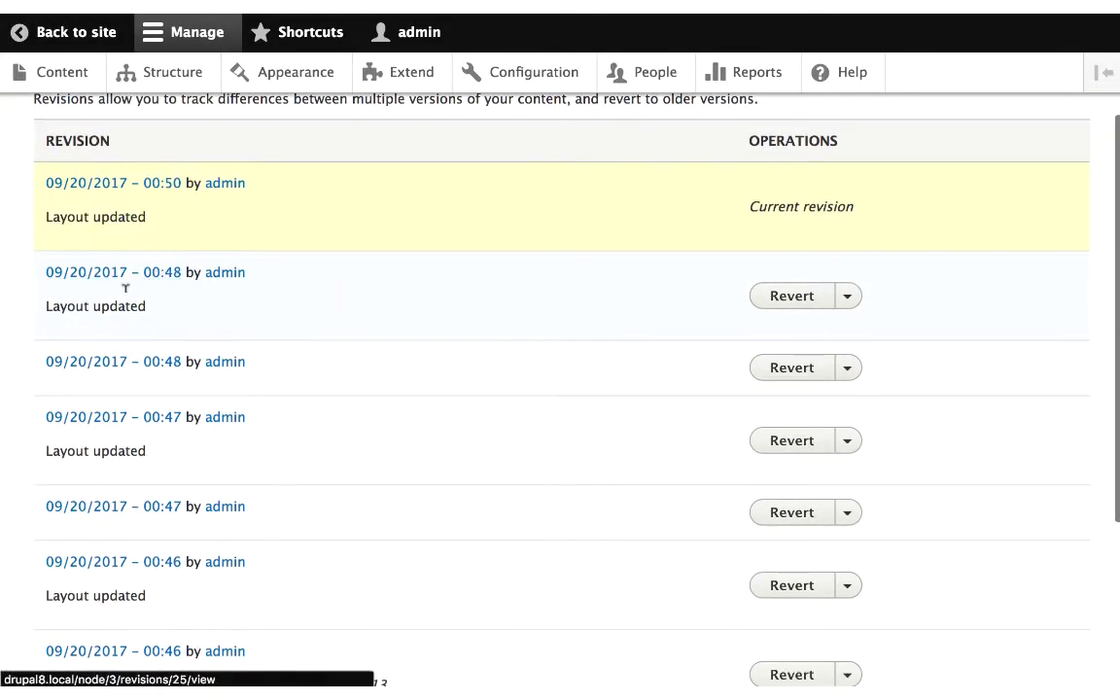
drag(147, 307, 40, 312)
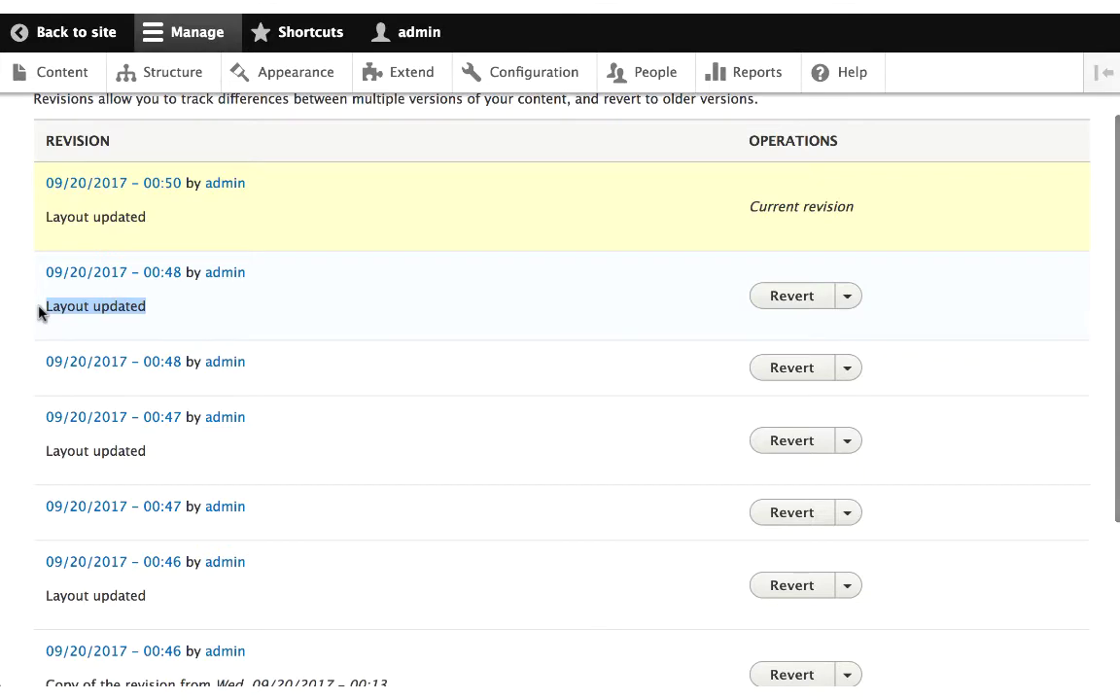
scroll(60, 307, up, 2)
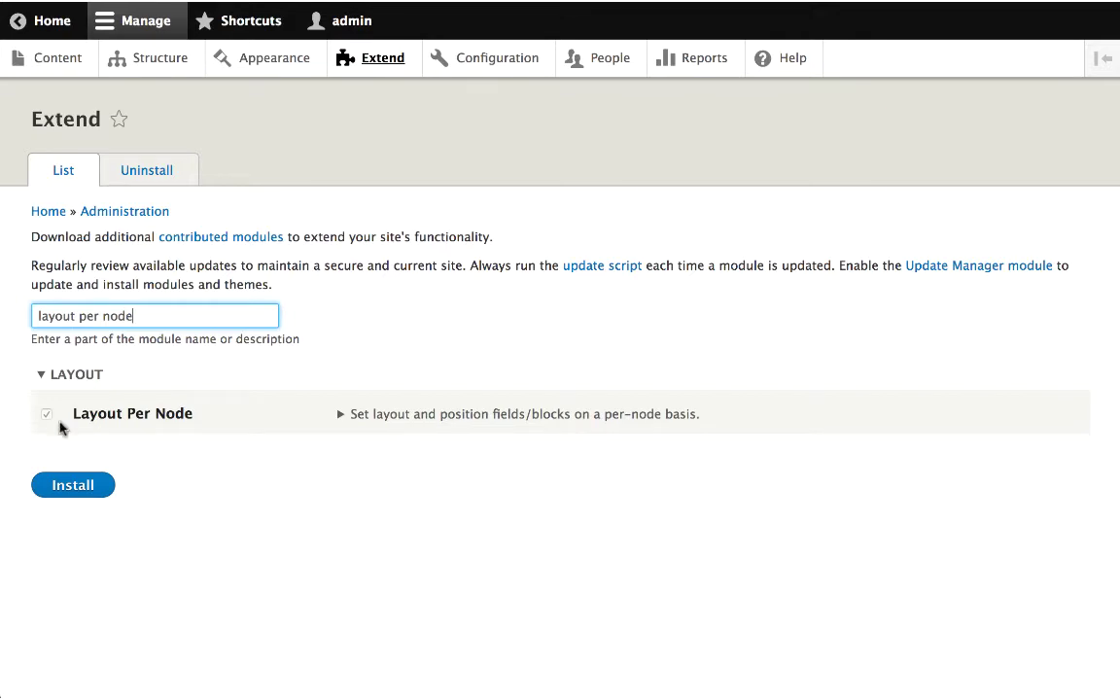
Open the Article content type for editing and show its Layout Per Node settings
click(153, 64)
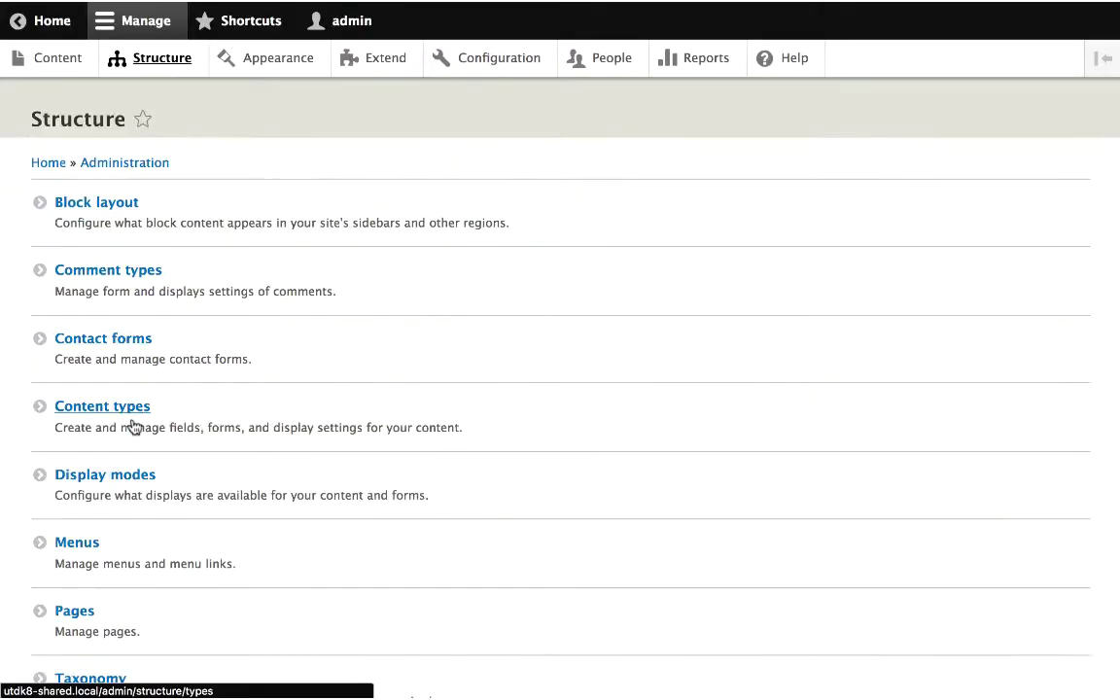
click(126, 405)
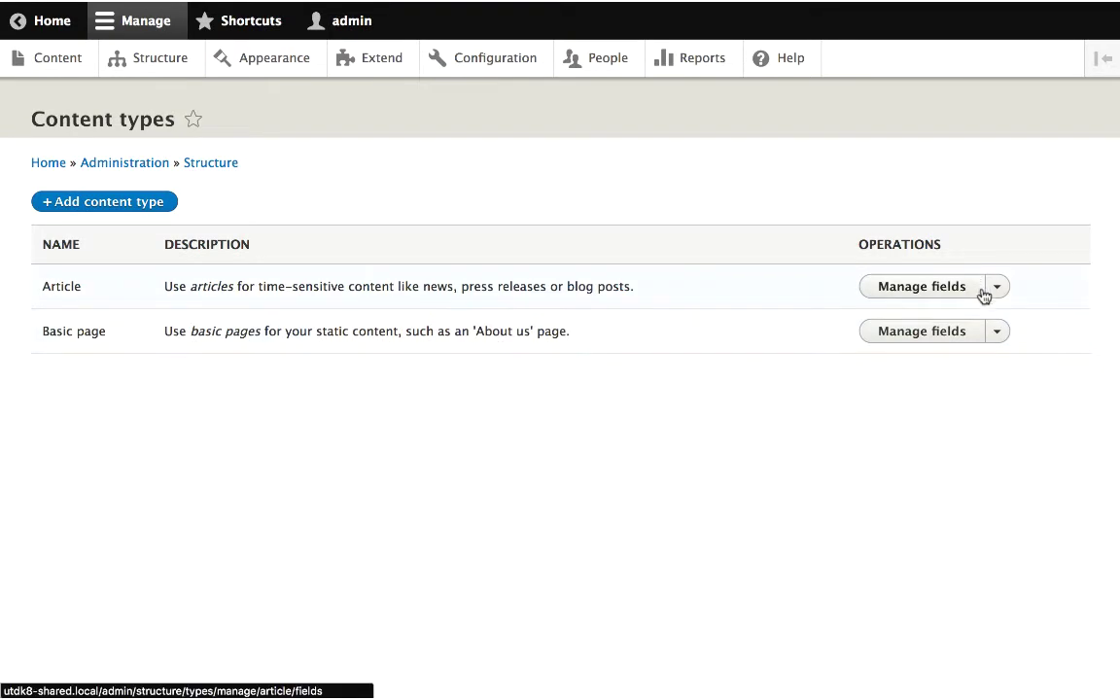
click(991, 290)
click(932, 360)
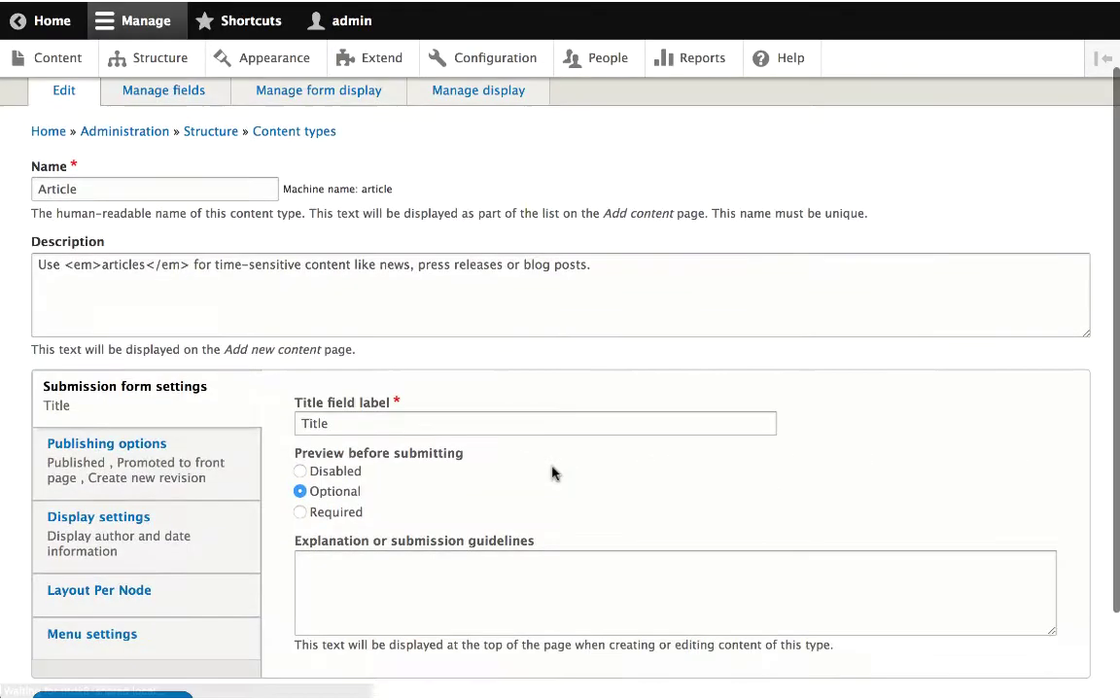
scroll(190, 485, down, 2)
click(167, 505)
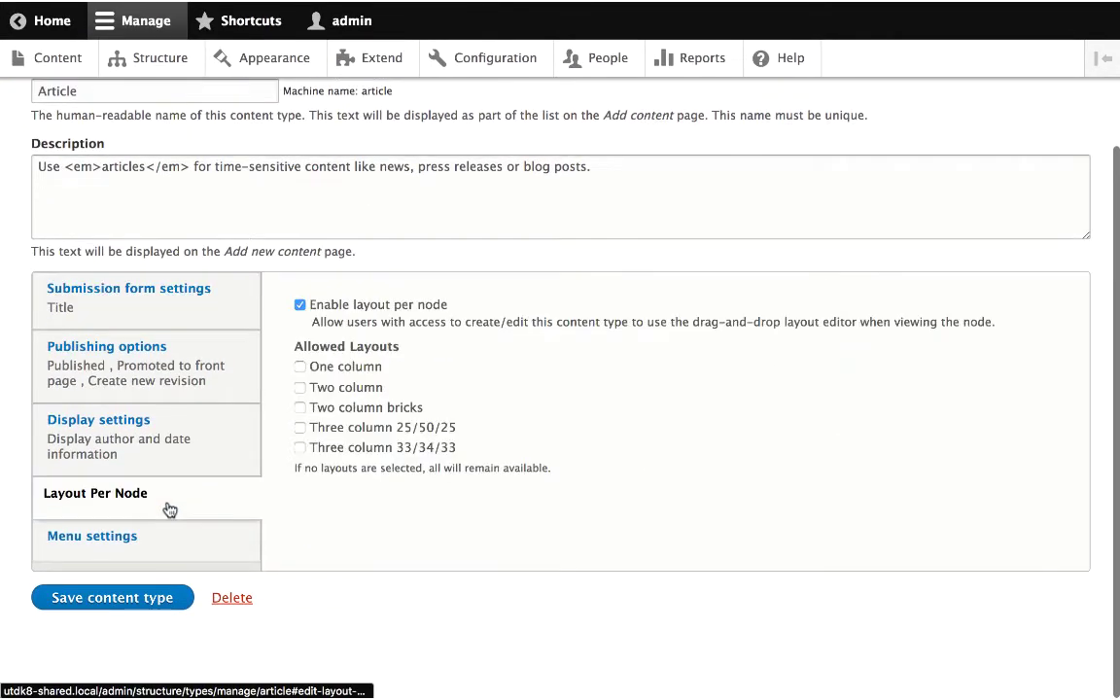
With layout per node enabled, allow only the Two column and Two column bricks layouts and save the content type
click(300, 305)
click(300, 306)
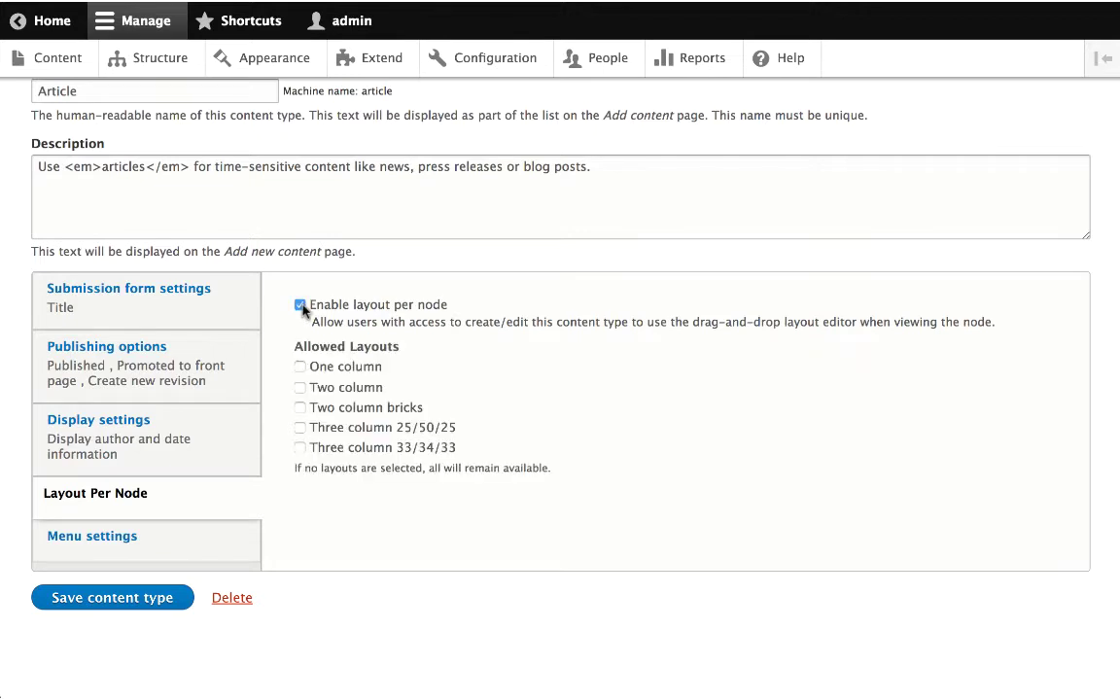
click(301, 389)
click(155, 598)
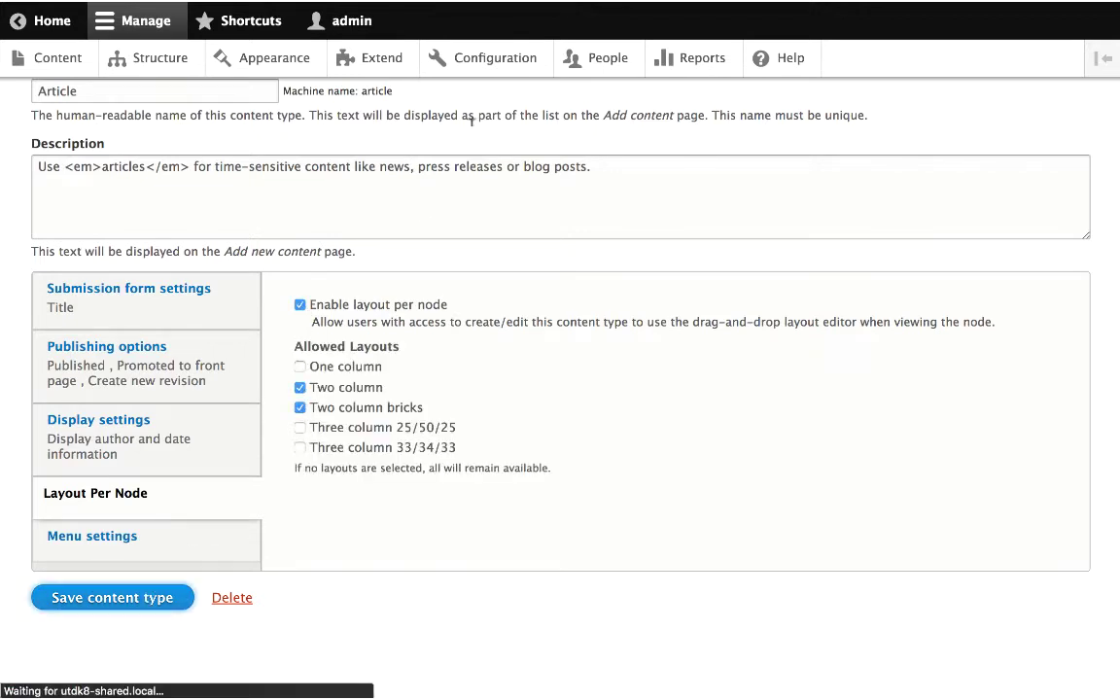
Open the People permissions and examine the Layout Per Node permissions and the Article content permissions
click(589, 64)
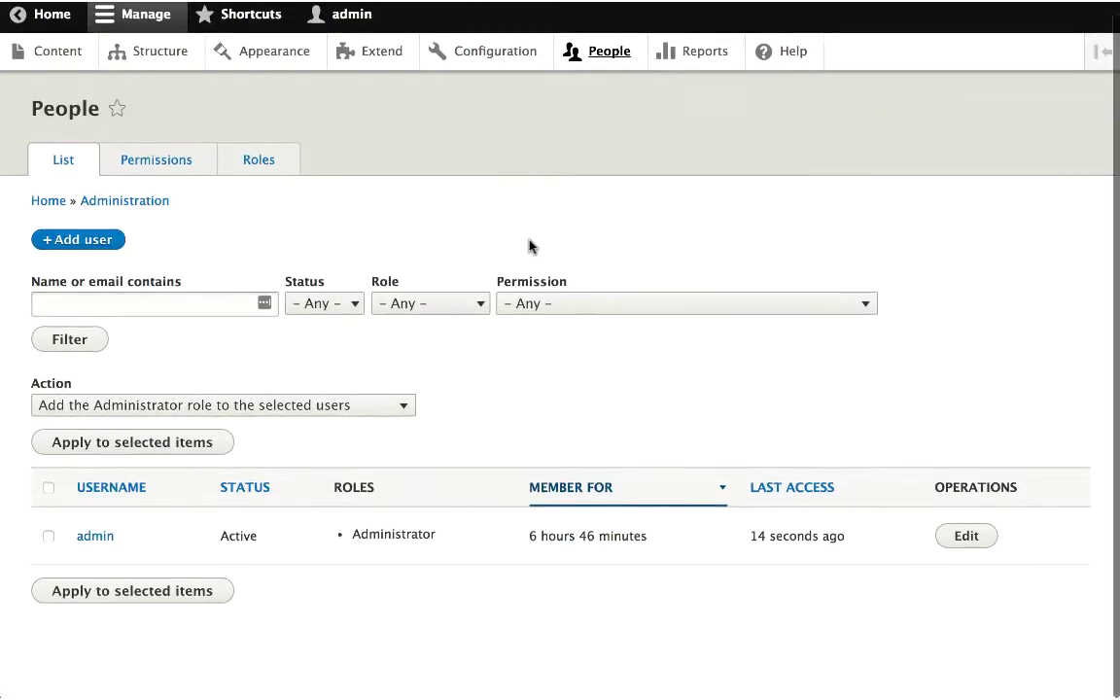
click(136, 165)
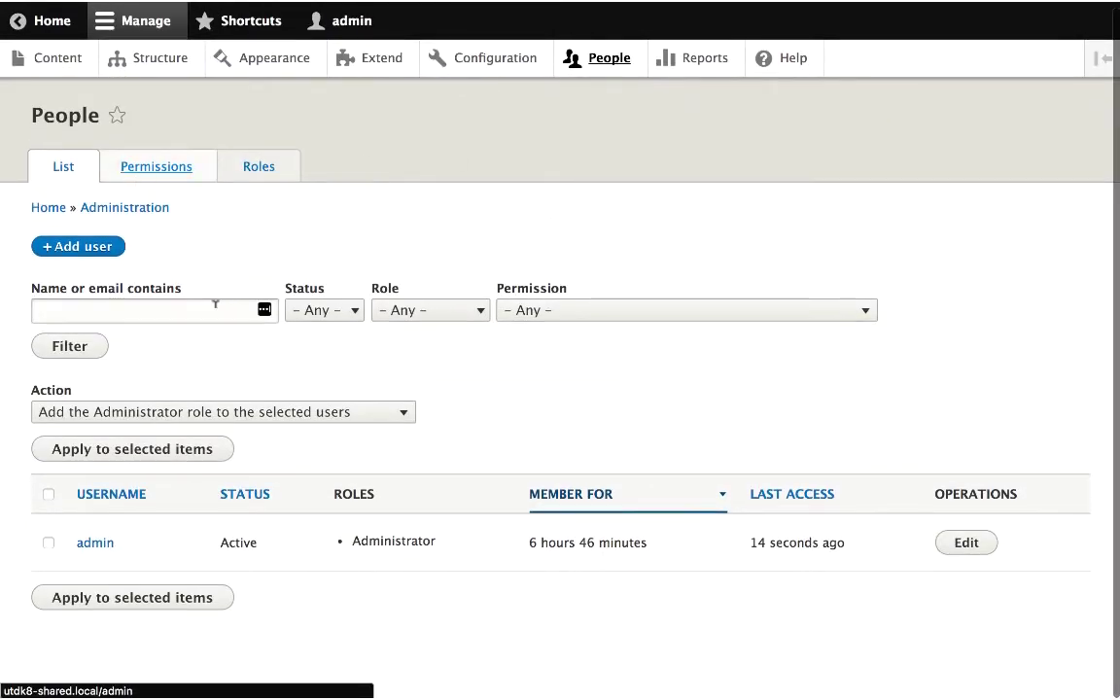
scroll(219, 340, down, 15)
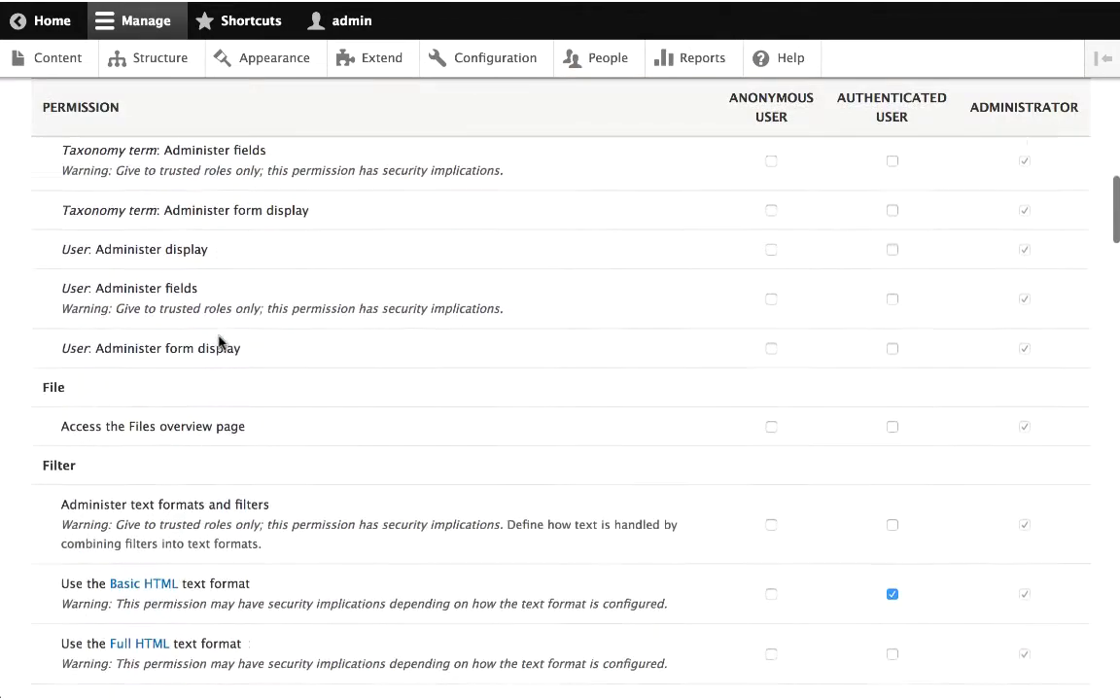
scroll(219, 340, down, 5)
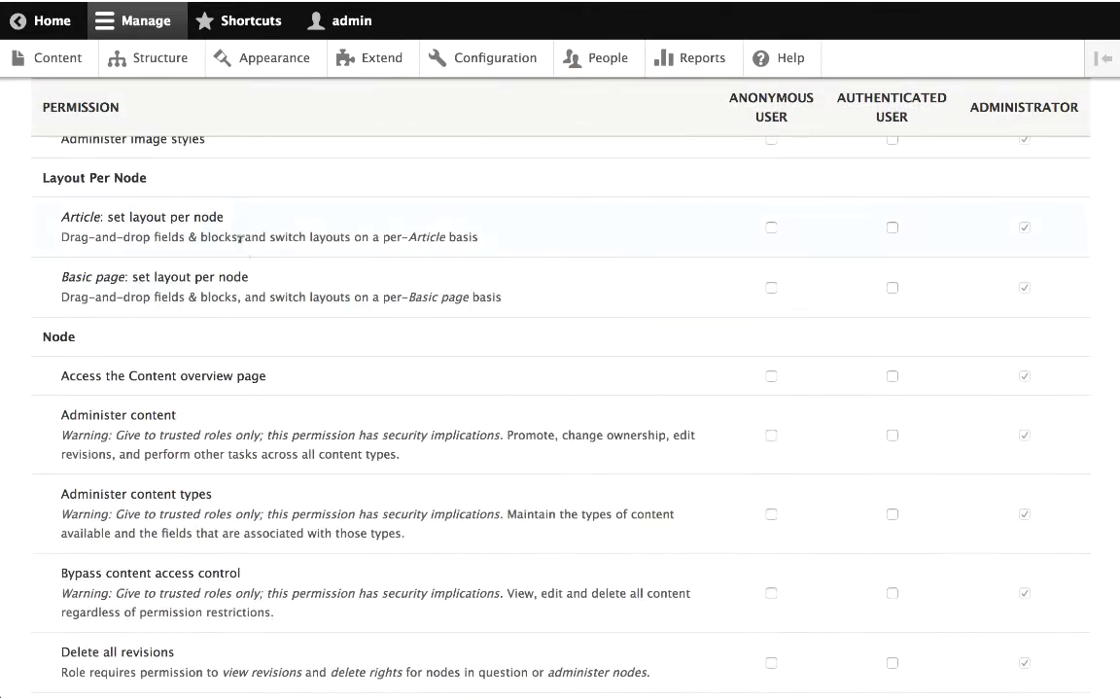
drag(227, 218, 61, 216)
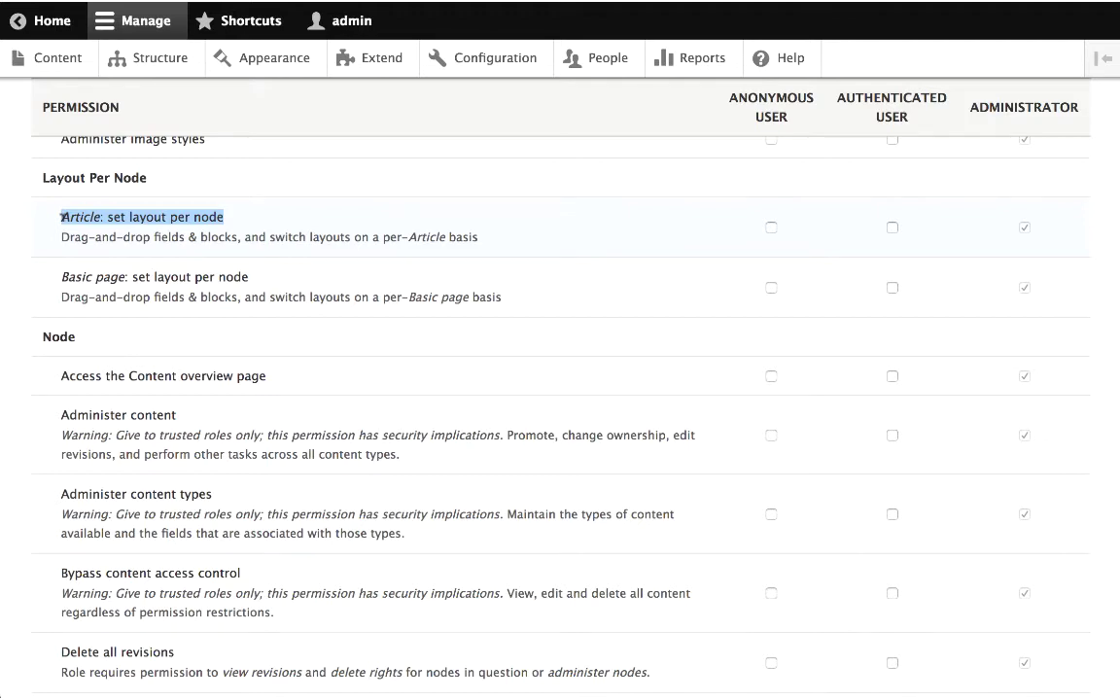
scroll(61, 216, down, 7)
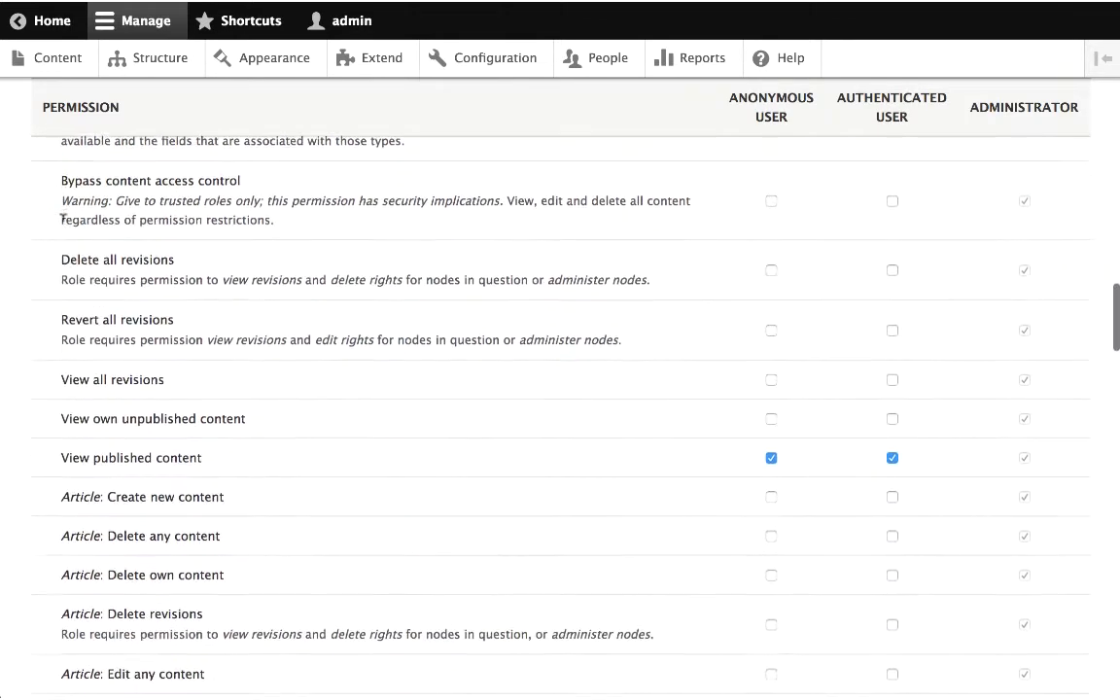
scroll(246, 385, down, 1)
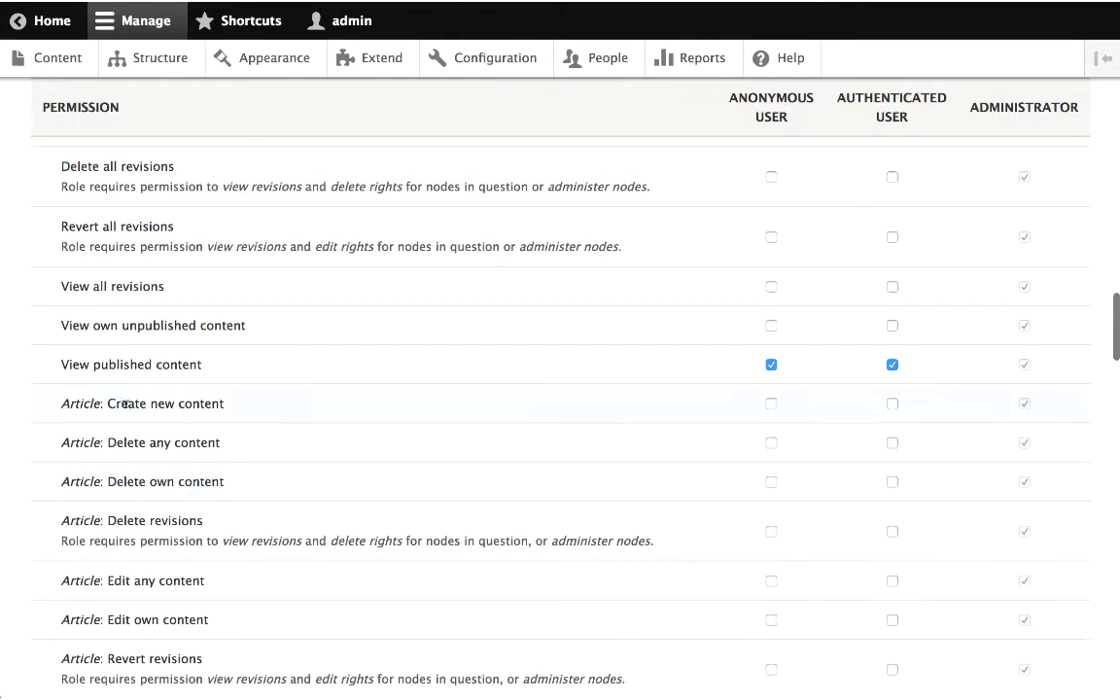
scroll(151, 476, up, 8)
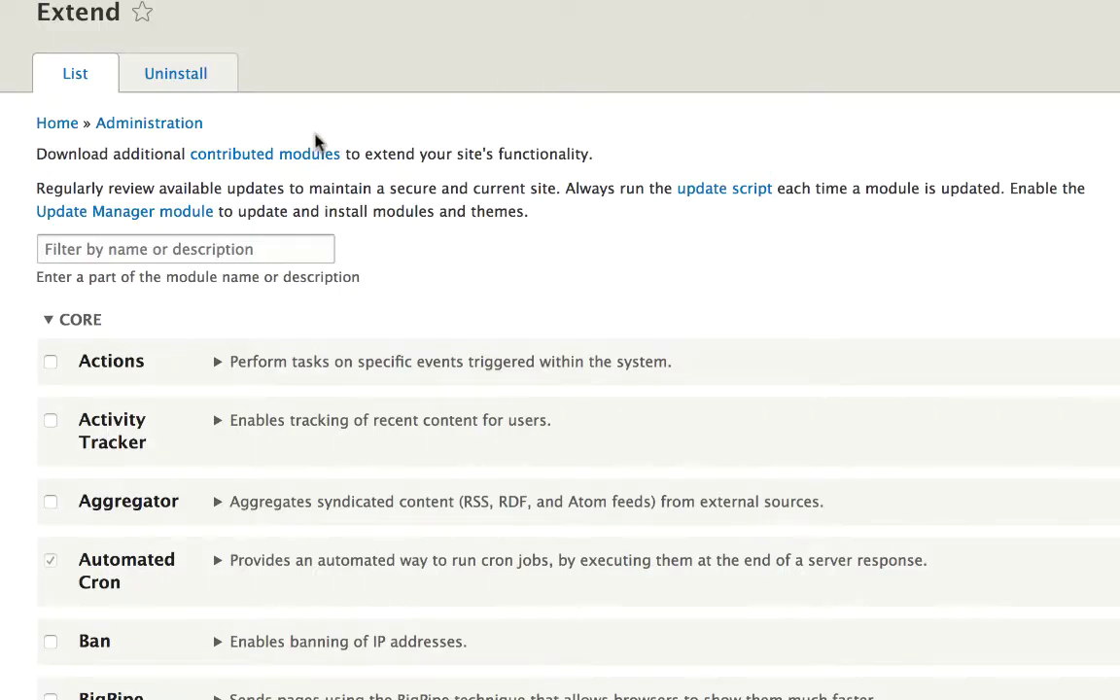
Filter the module list by "Panels" and expand the descriptions of Panels and Panels IPE
click(217, 249)
text(Pa)
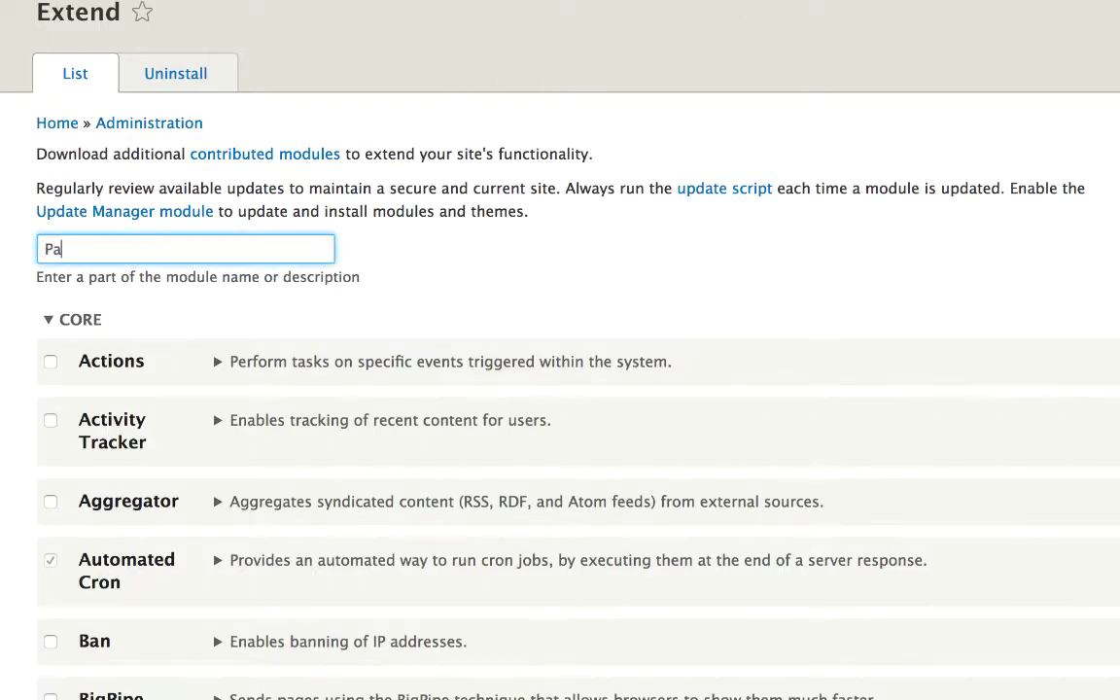
text(nels)
click(350, 362)
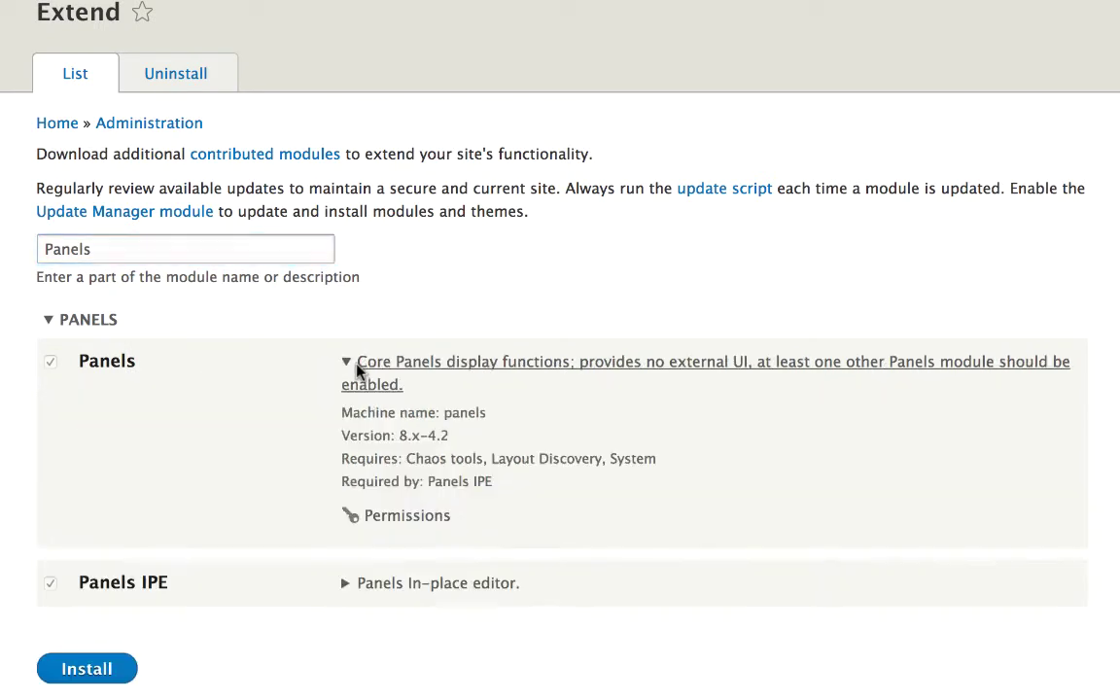
click(425, 584)
scroll(645, 430, down, 3)
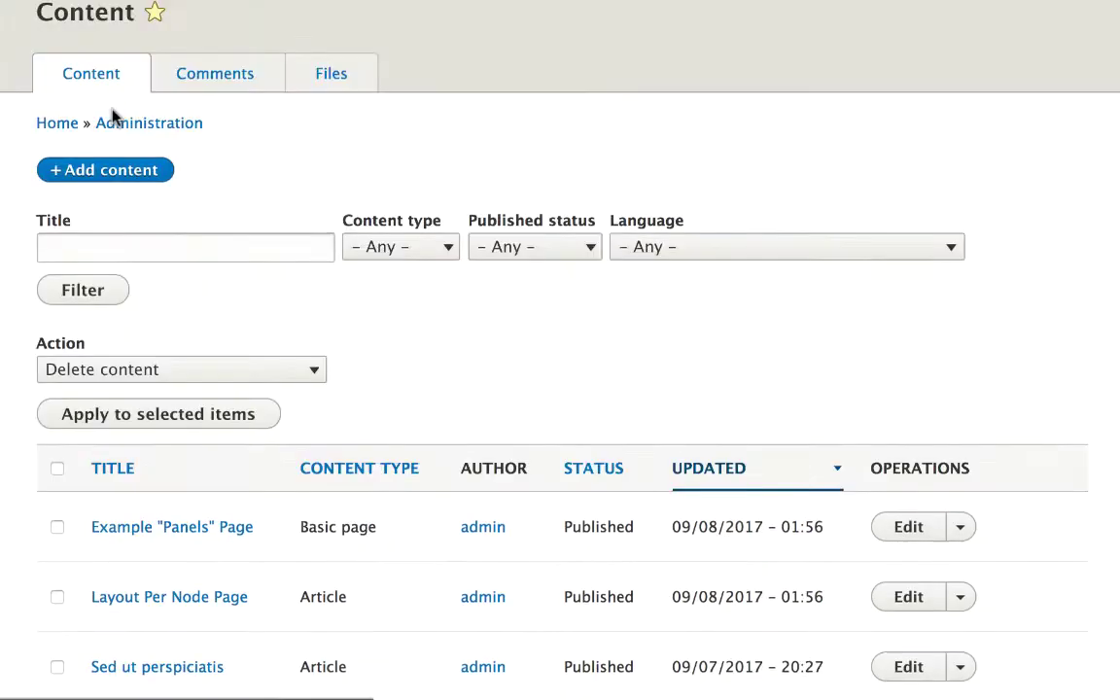
Open the Example "Panels" Page from the content list and show its content management options
scroll(110, 107, down, 4)
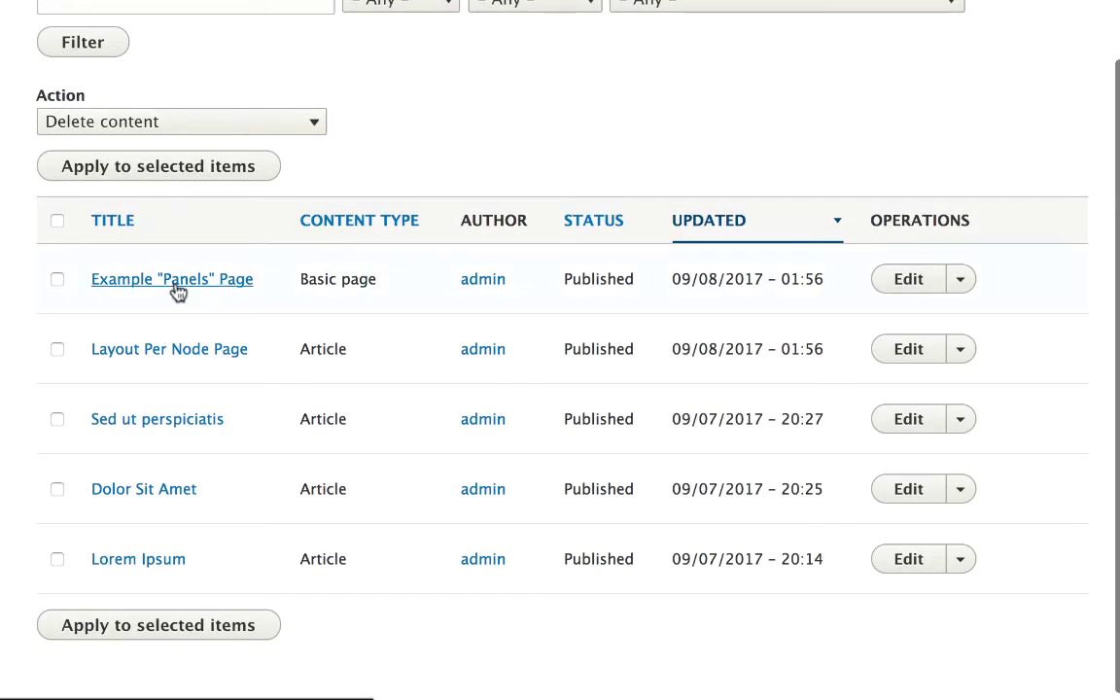
click(173, 280)
scroll(243, 312, down, 2)
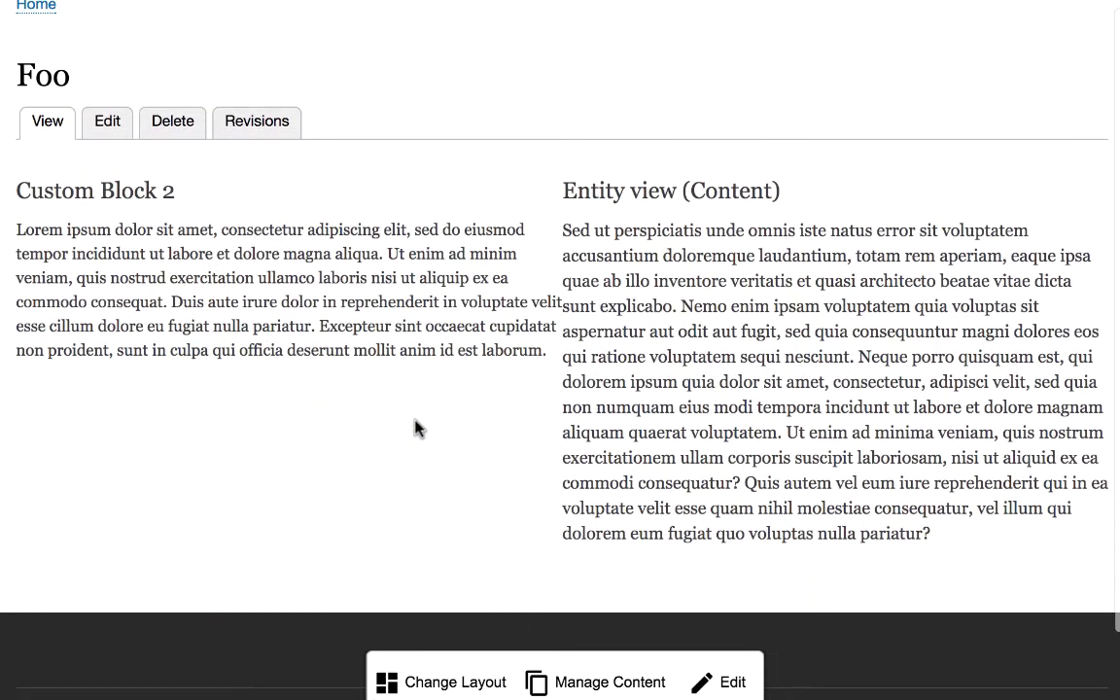
click(573, 681)
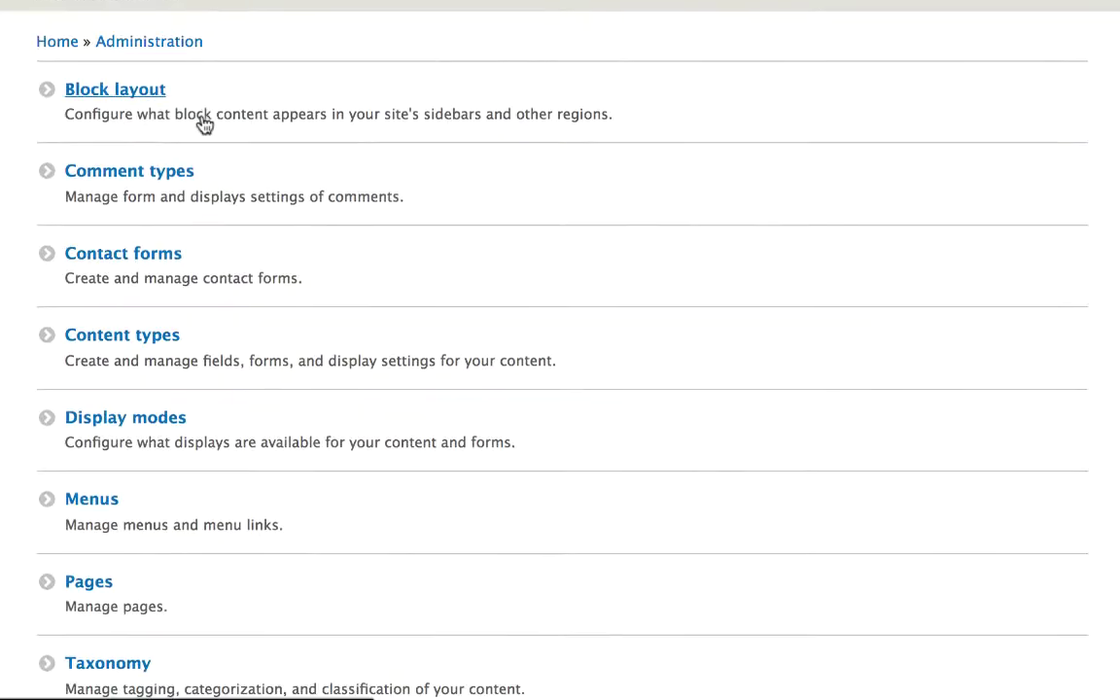
Open the Node view page under Structure's Pages and examine the selection criteria of the All 'page' node types variant
scroll(125, 390, down, 3)
click(96, 409)
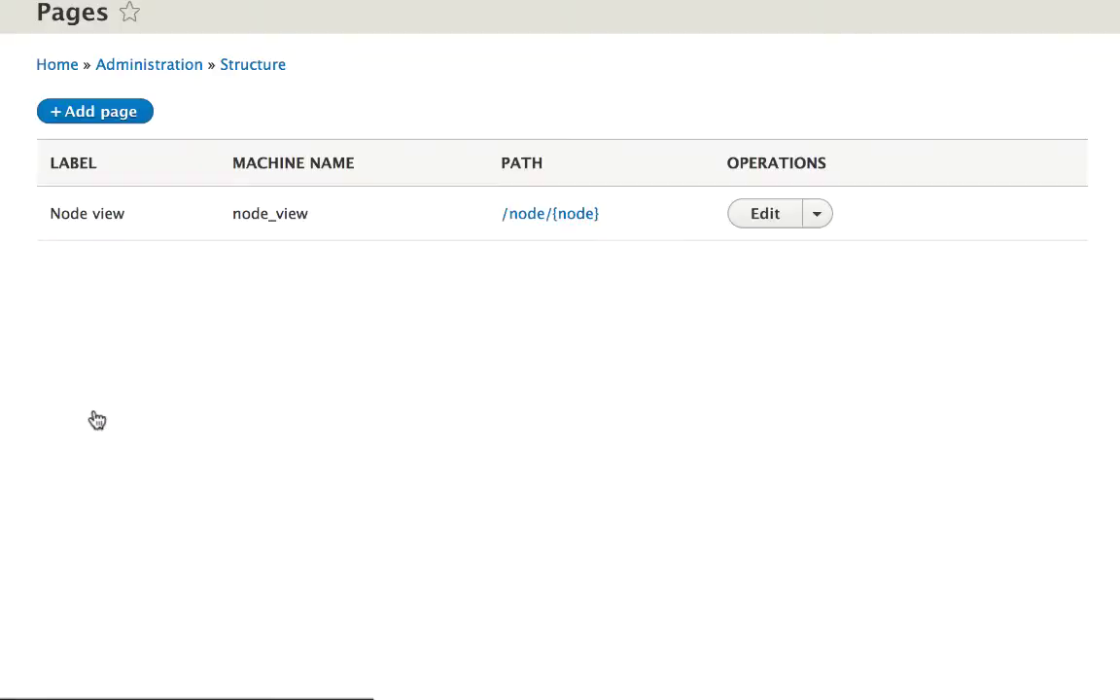
click(766, 217)
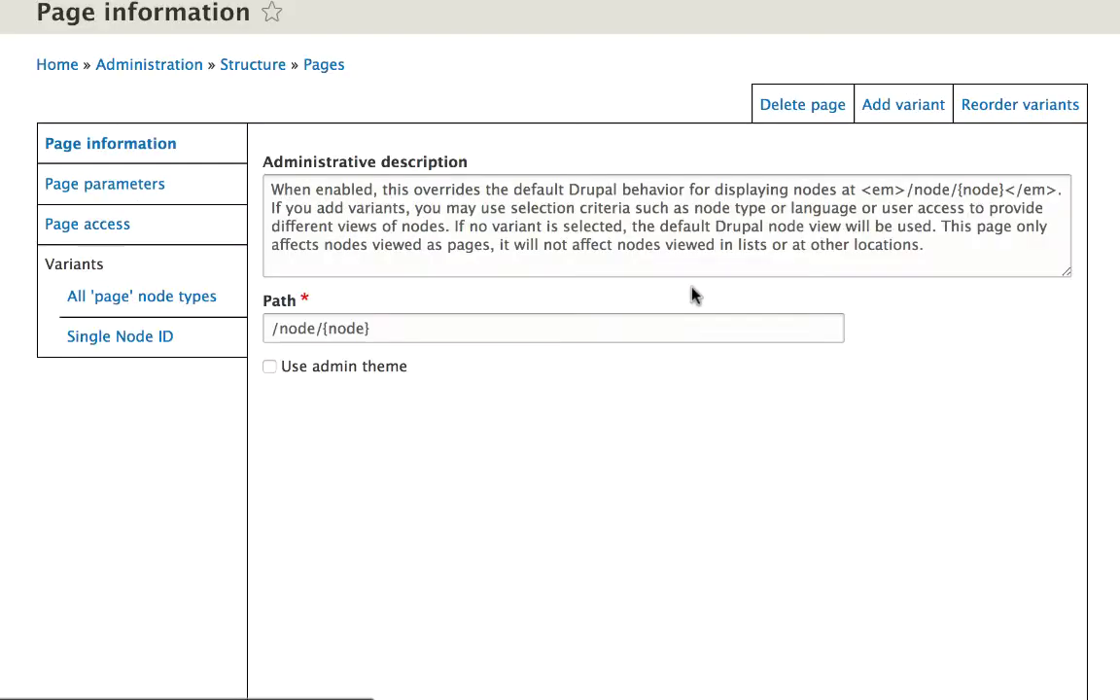
click(140, 298)
click(141, 410)
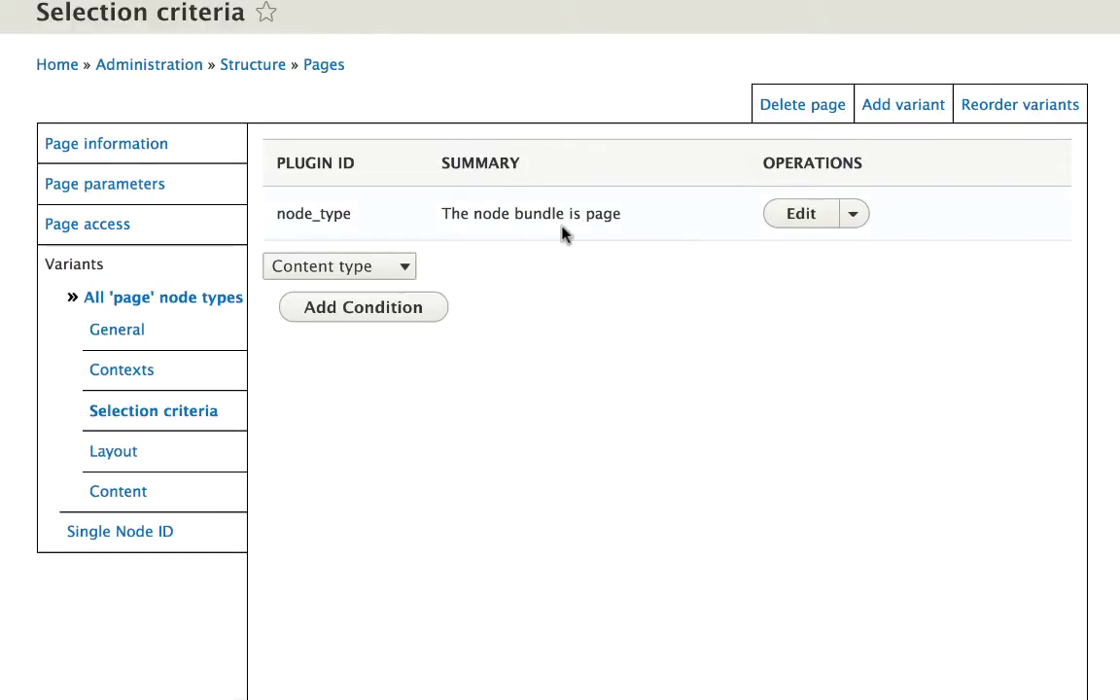
drag(587, 214, 628, 224)
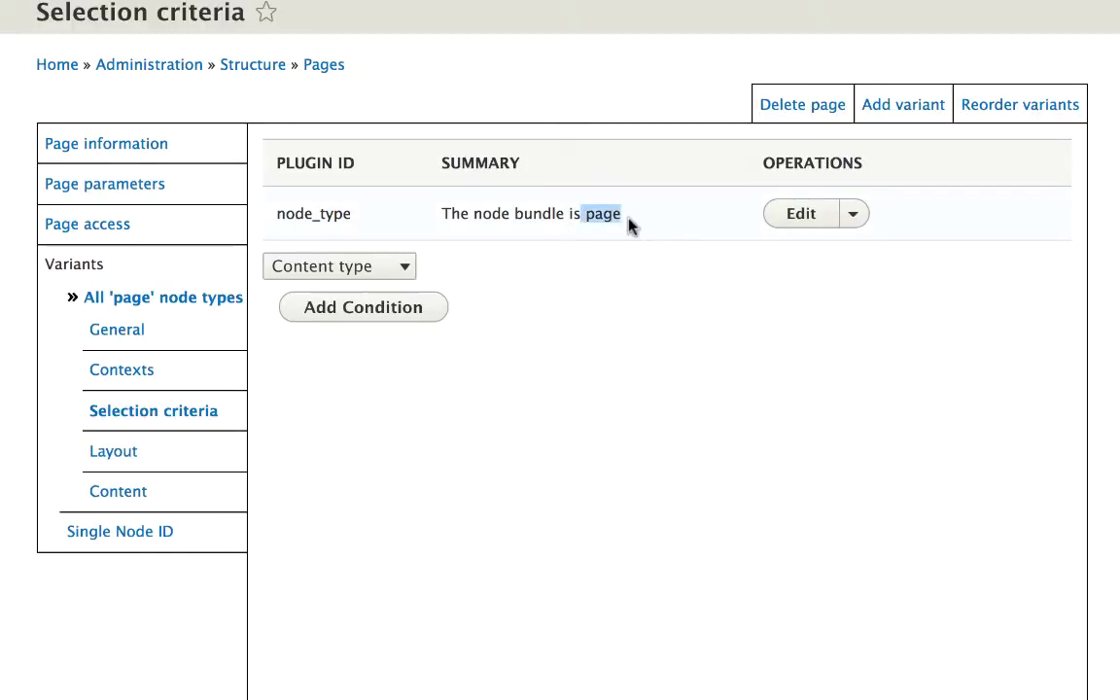
Examine the Single Node ID variant's selection criteria and open the form for adding a variant
click(155, 532)
click(155, 453)
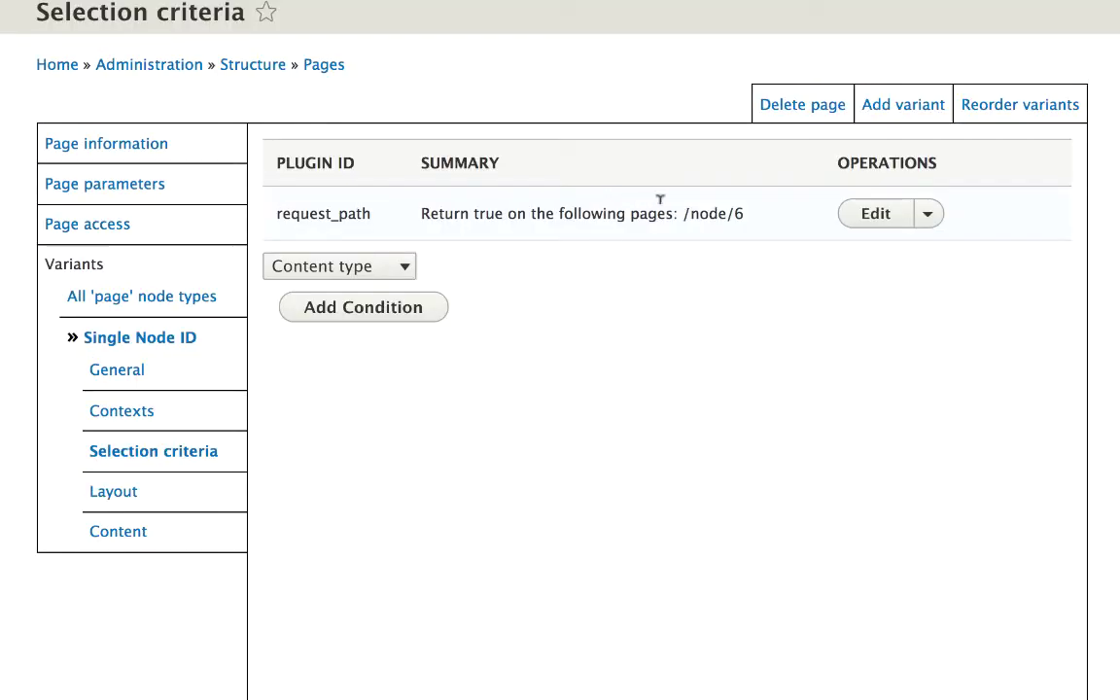
drag(665, 214, 785, 212)
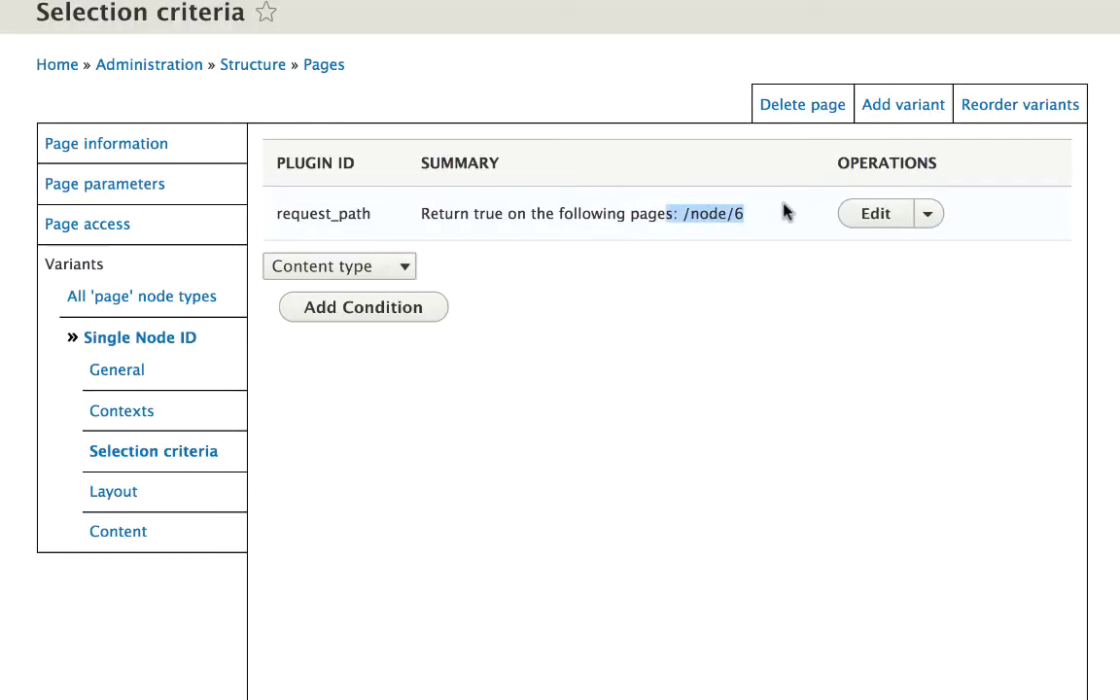
click(905, 110)
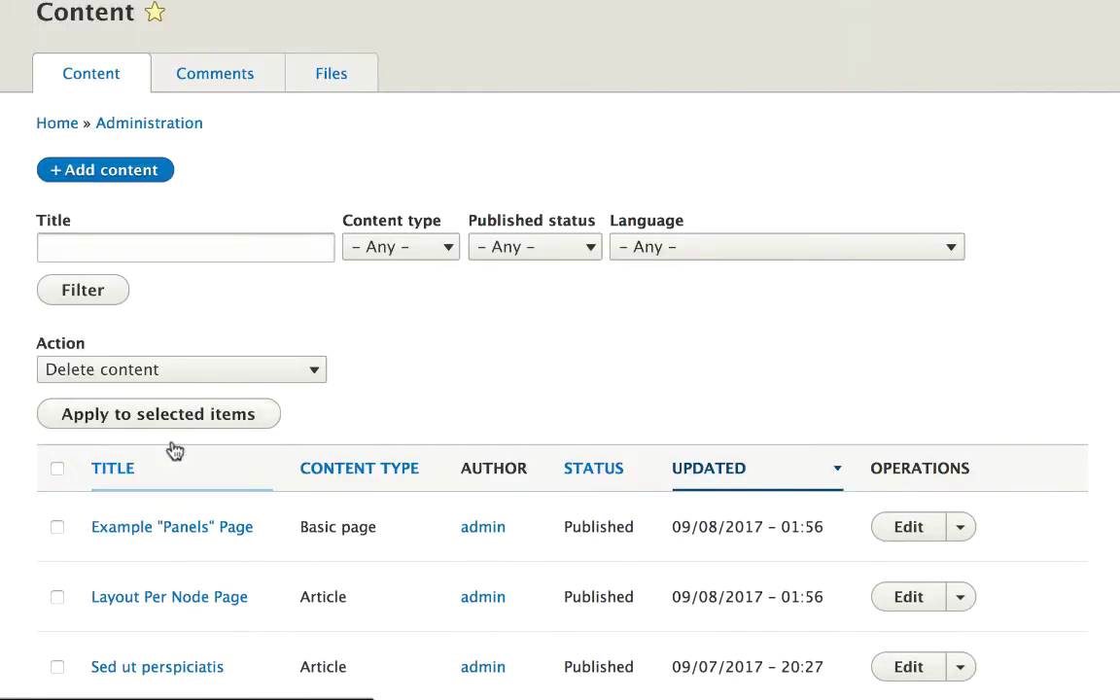
Open the Example "Panels" Page and browse its Forms, Help, Lists (Views), Menus and Create Content block categories
click(175, 529)
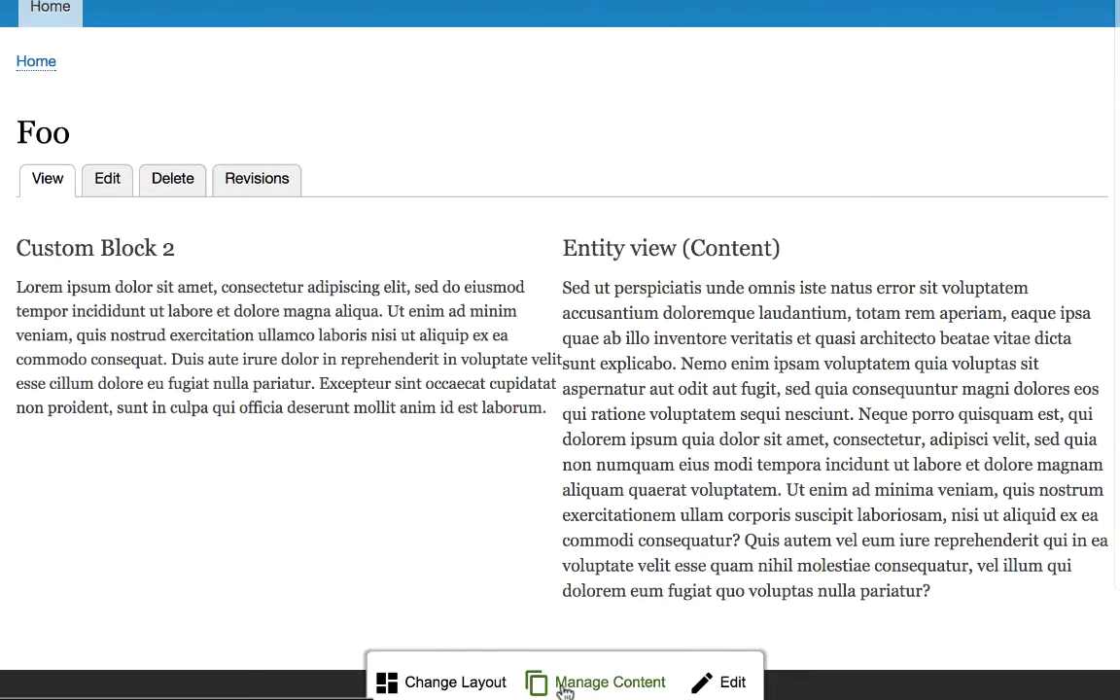
click(564, 683)
click(539, 662)
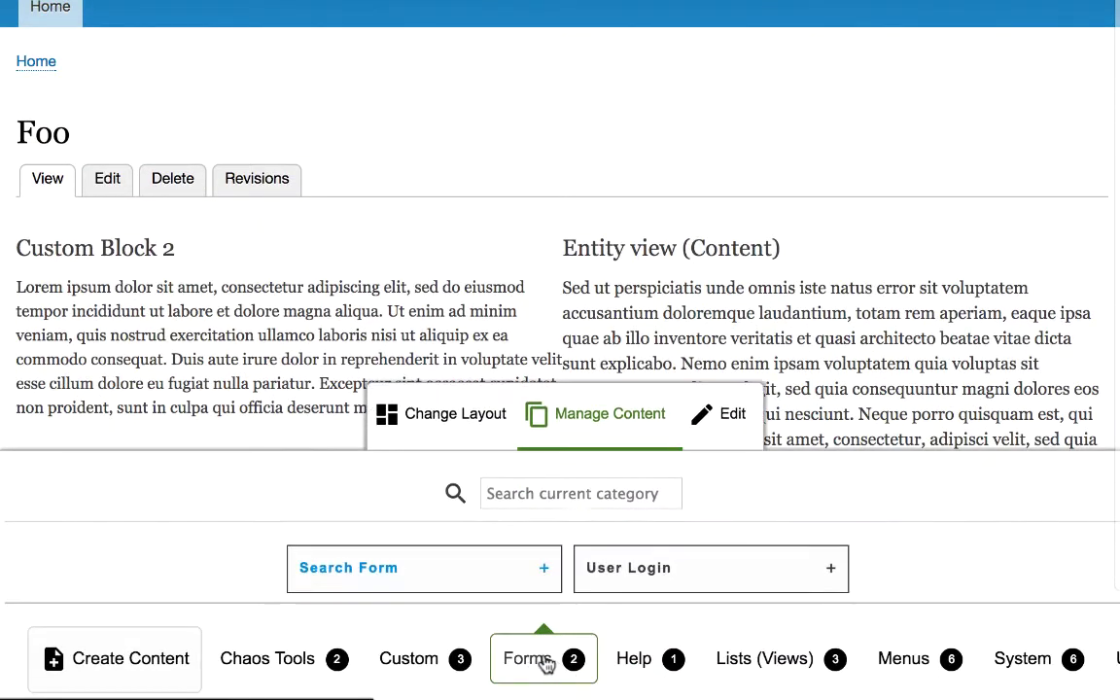
click(629, 667)
click(755, 668)
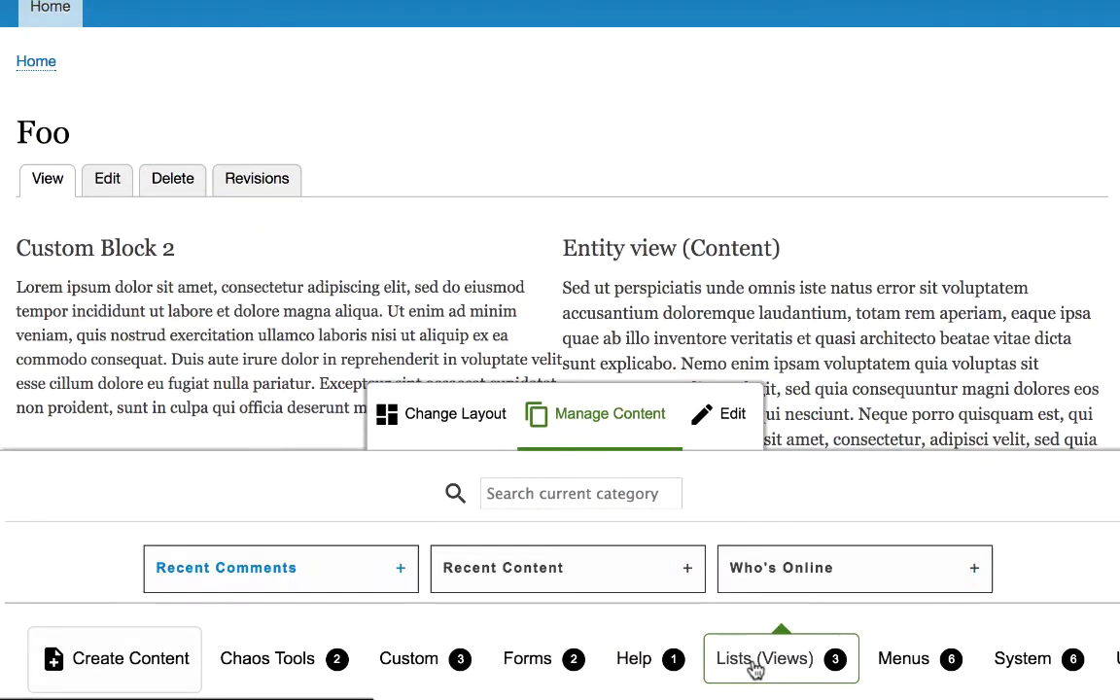
click(891, 662)
click(193, 654)
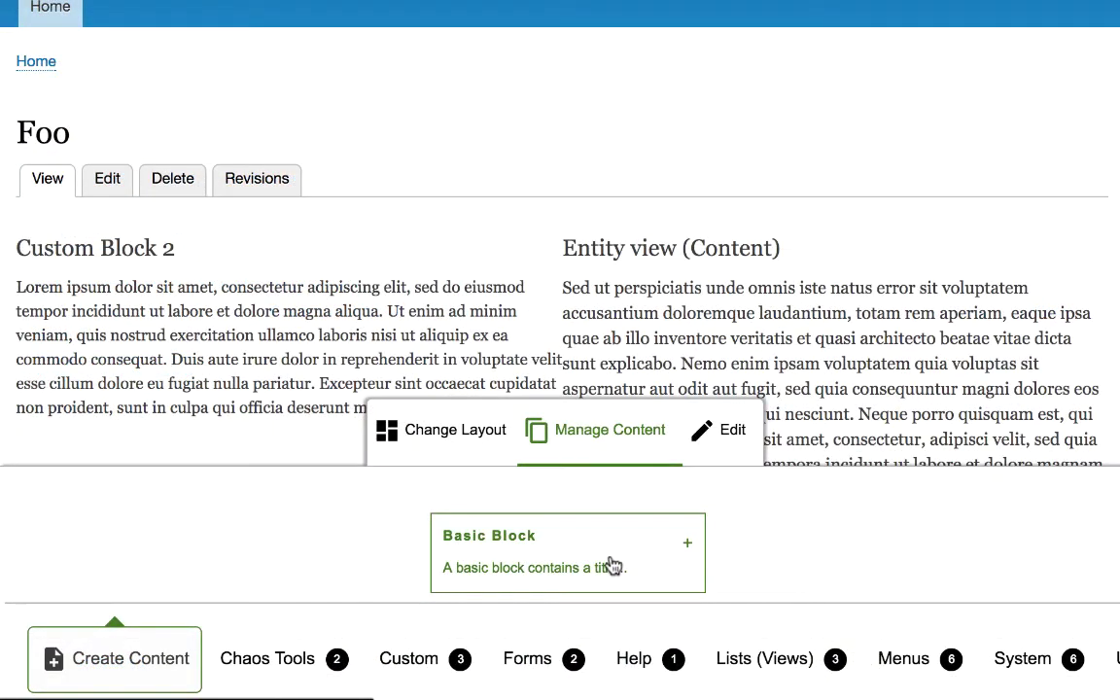
Show the configuration options of the Search Form block from the Forms category
click(525, 661)
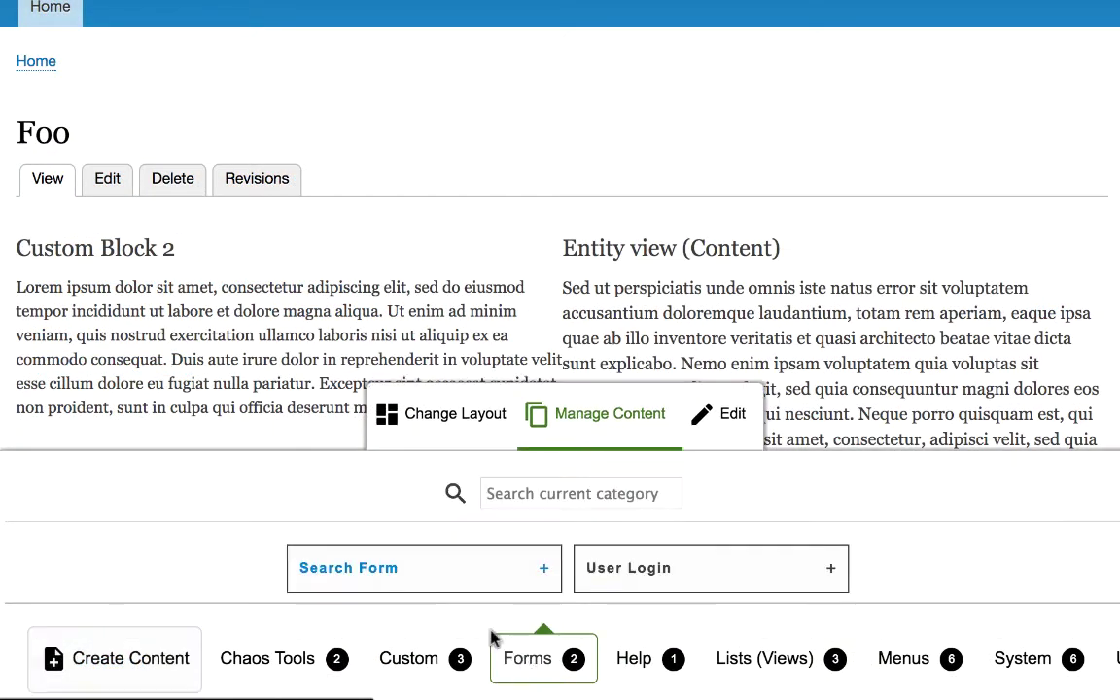
click(462, 581)
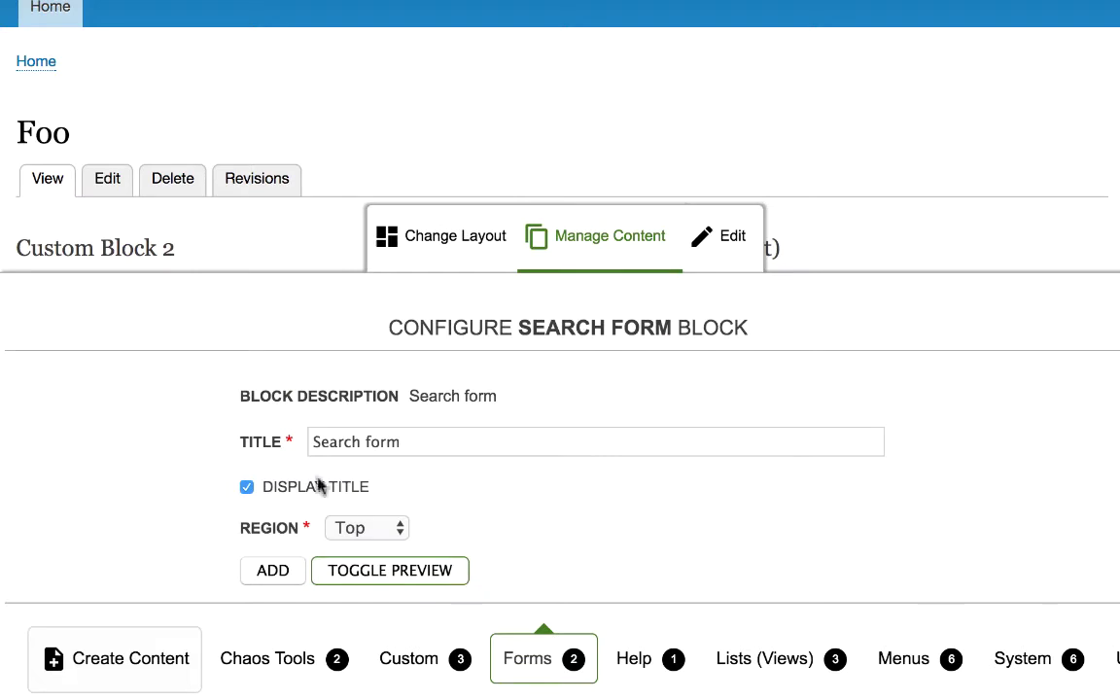
click(467, 433)
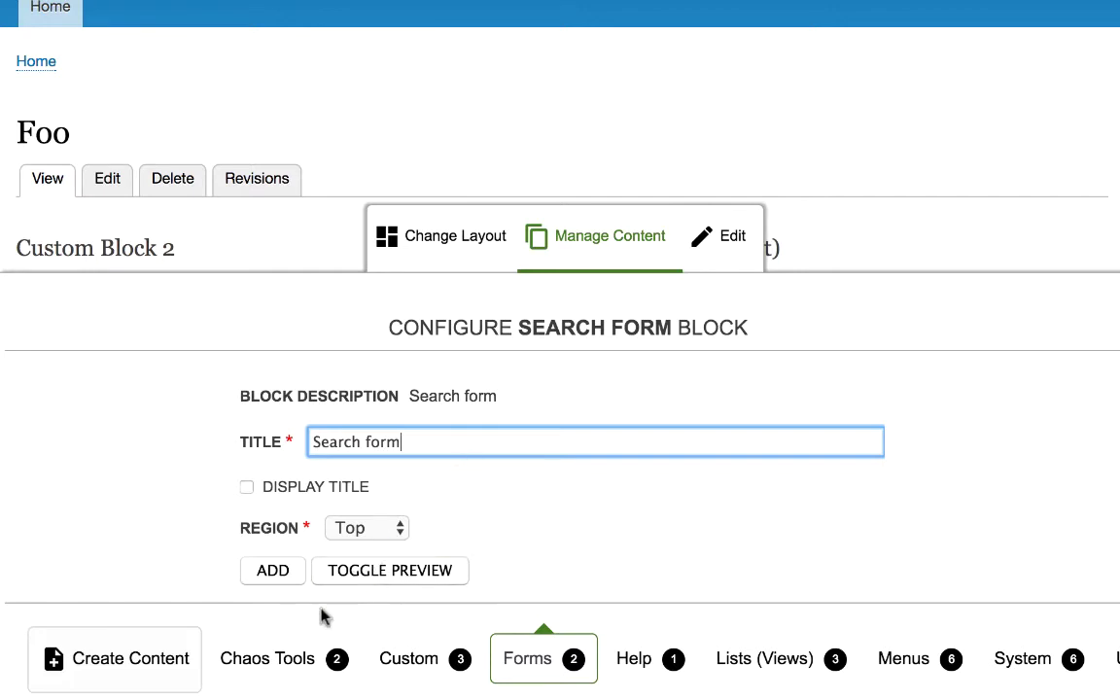
Open the Entity View (Content) block's configuration from Chaos Tools and examine the available view modes
click(280, 675)
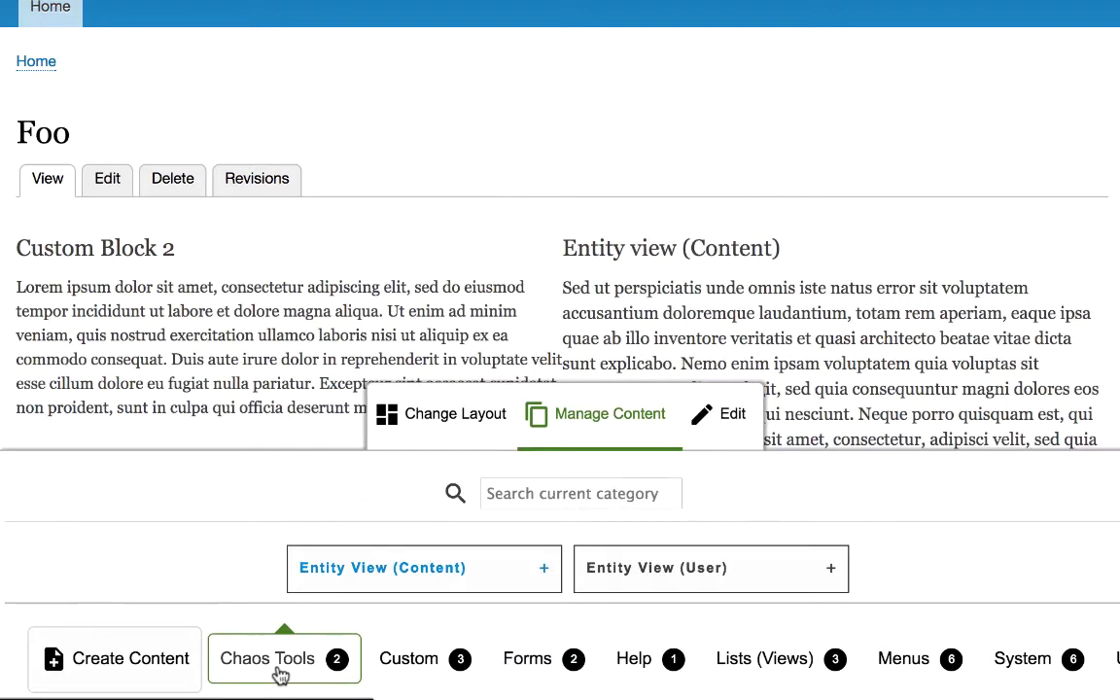
click(482, 581)
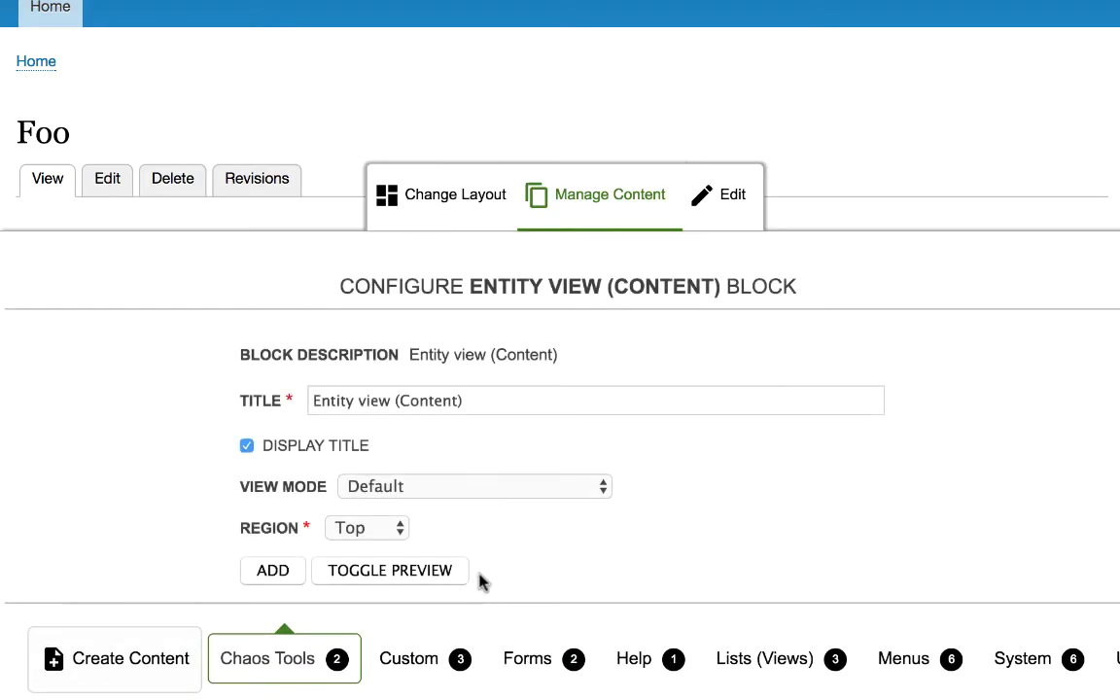
click(438, 488)
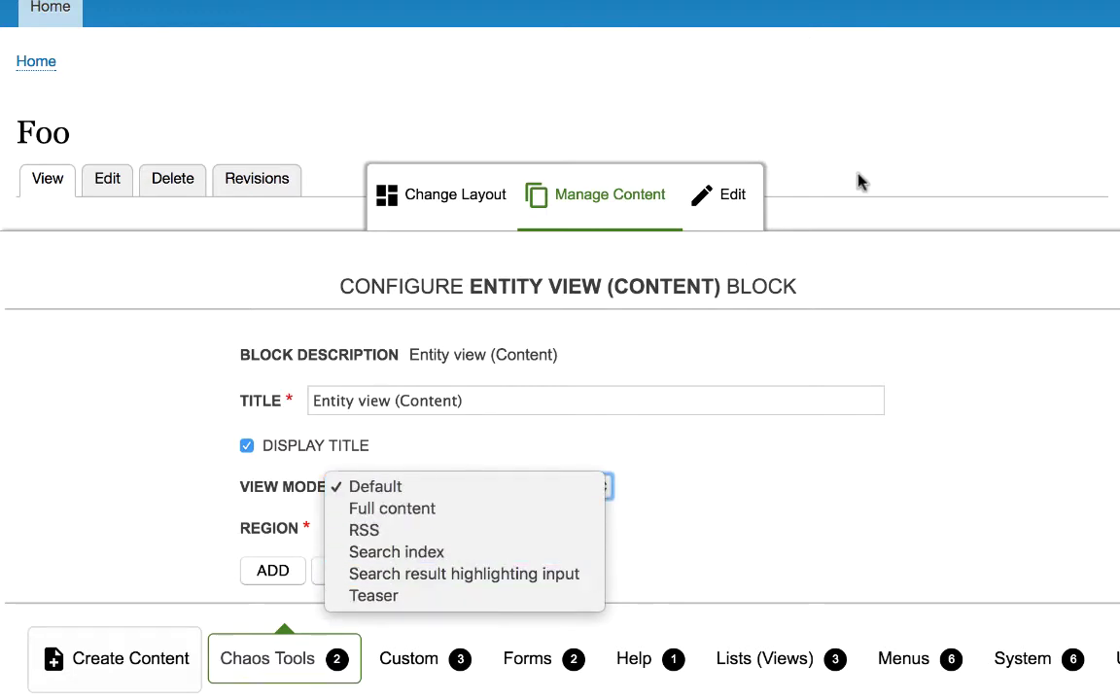
click(840, 137)
Put the page layout in edit mode, view the settings of the placed Entity view (Content) block, and return to the page view
click(748, 194)
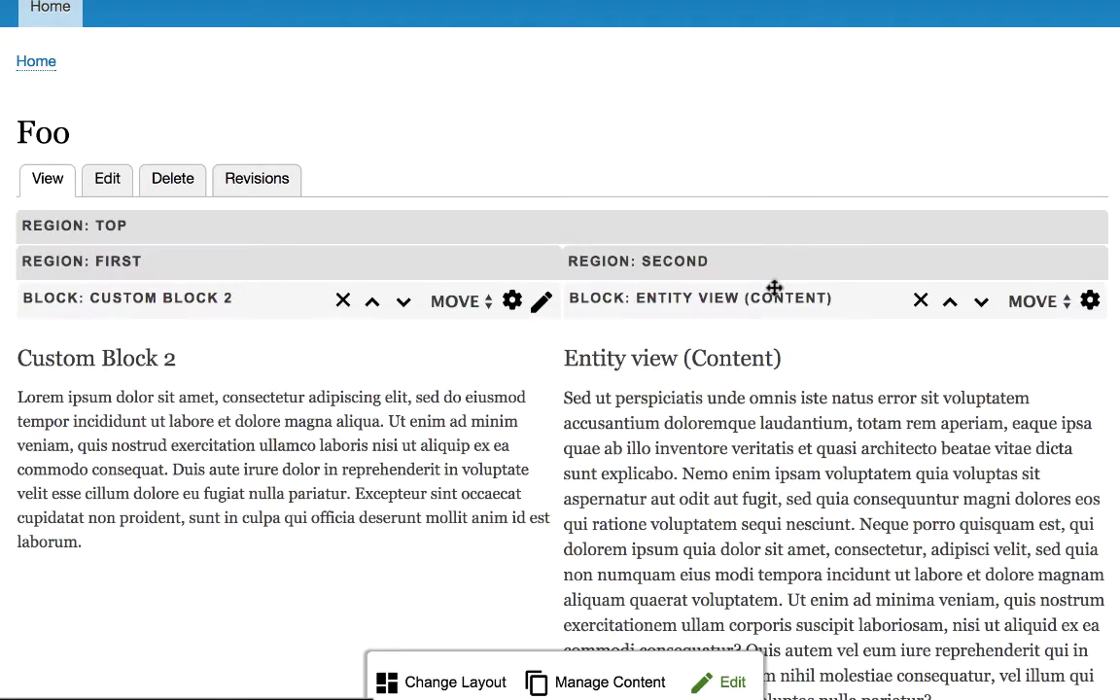
scroll(875, 292, down, 3)
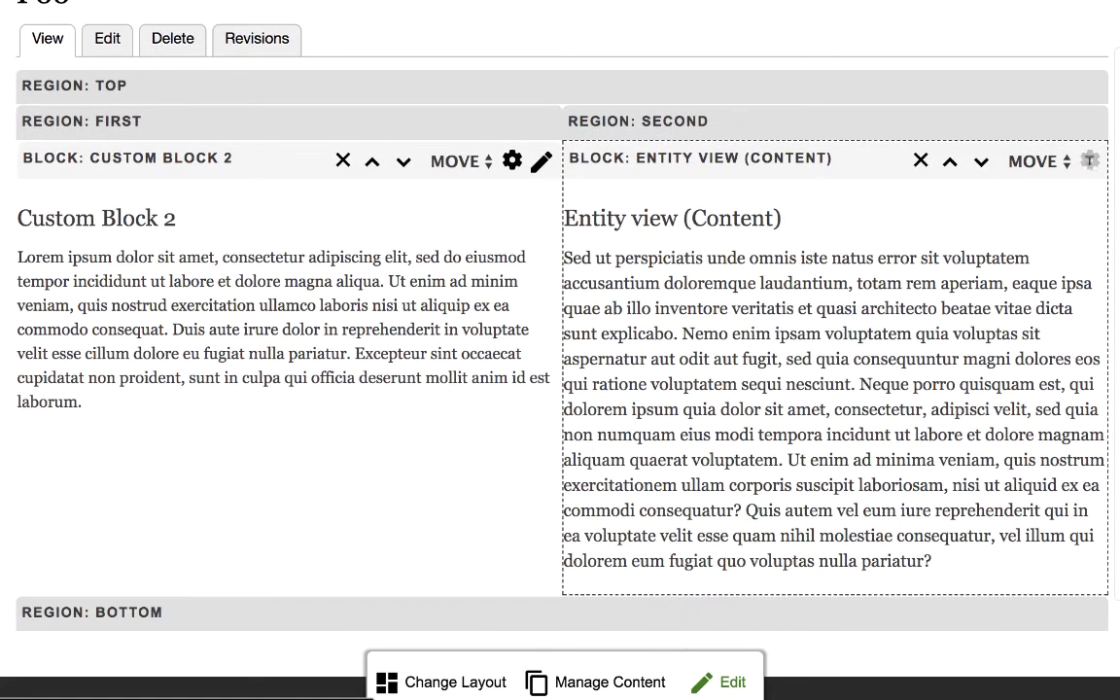
click(1090, 160)
scroll(920, 173, down, 1)
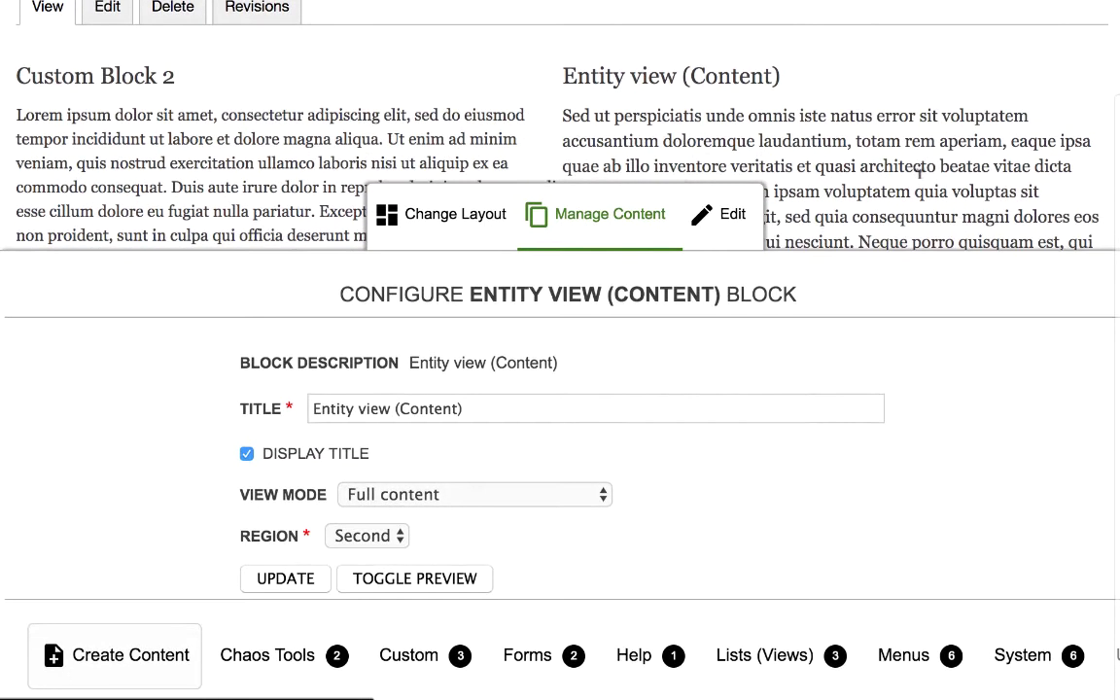
click(50, 19)
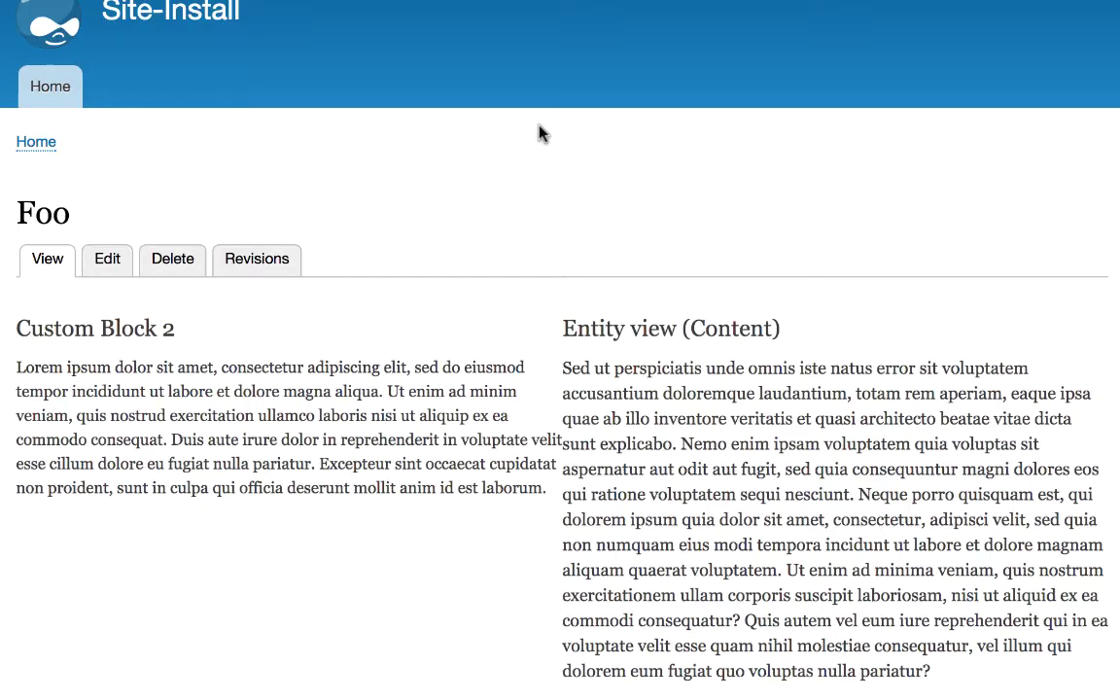
scroll(623, 311, down, 3)
scroll(646, 348, down, 1)
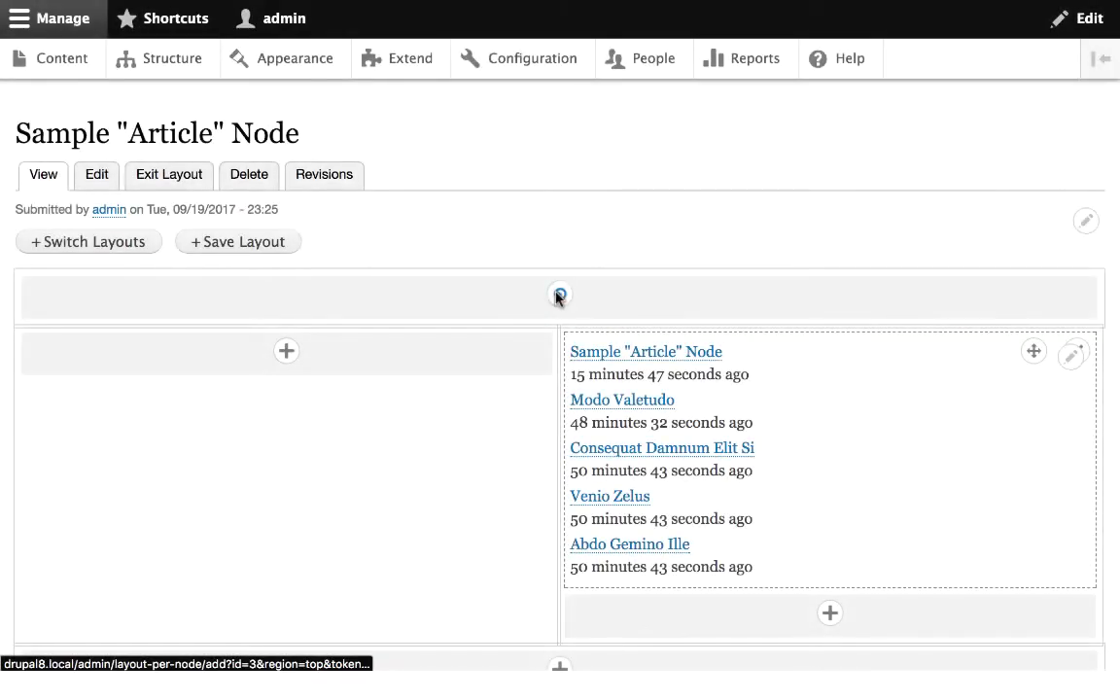
Browse the Help, Search and System content categories for the Sample "Article" Node's top region and preview the page-specific Body field
click(559, 296)
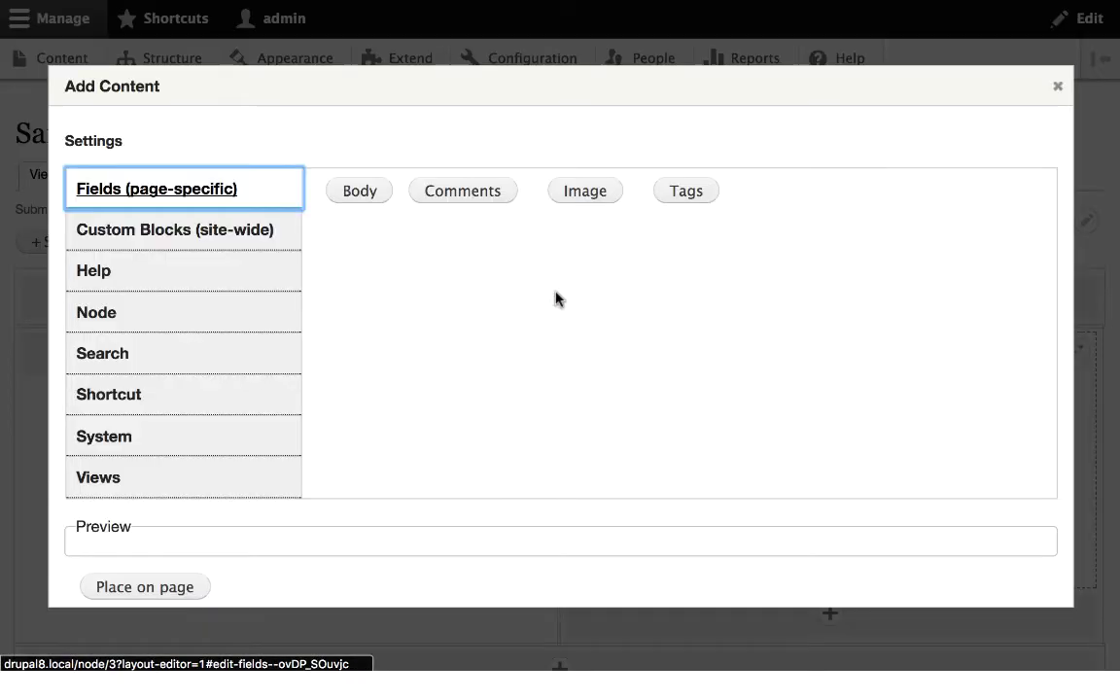
click(292, 271)
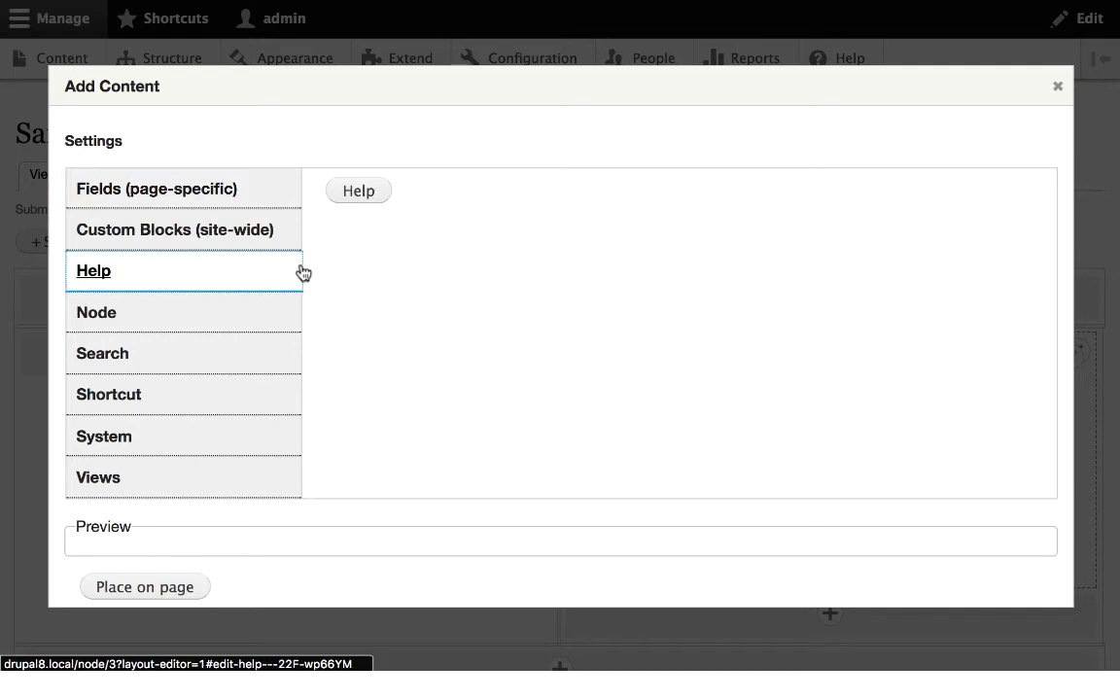
click(245, 356)
click(237, 439)
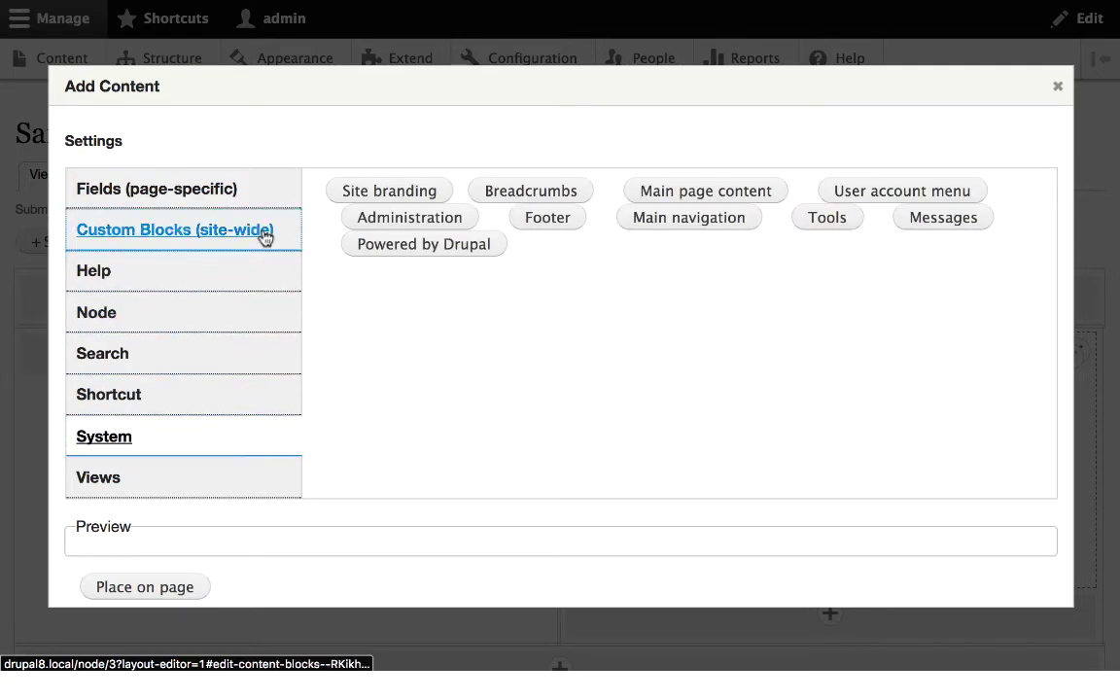
click(262, 196)
click(355, 189)
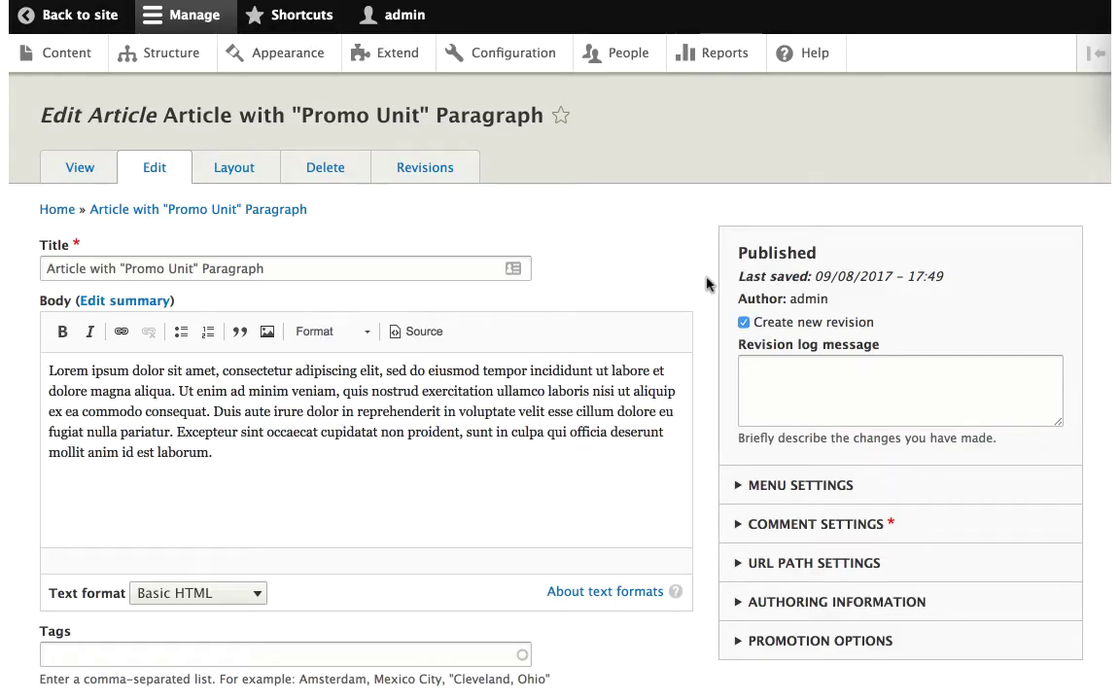
Review the Promo Unit headline, image and copy text fields of the article and save it as published
scroll(707, 284, down, 5)
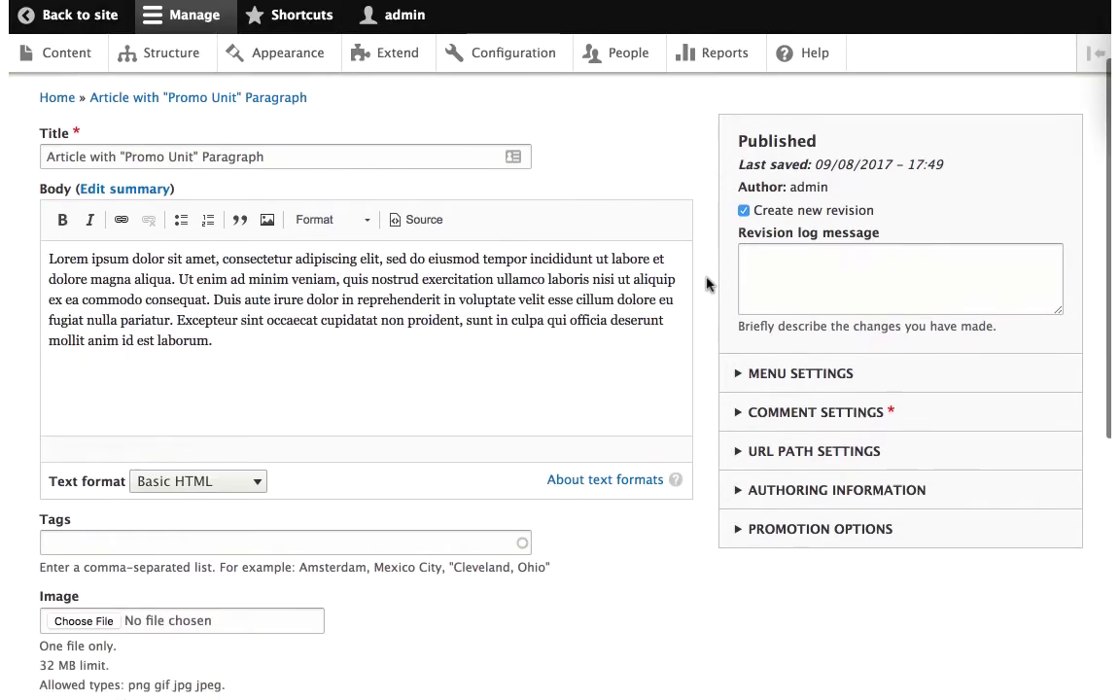
scroll(707, 284, down, 2)
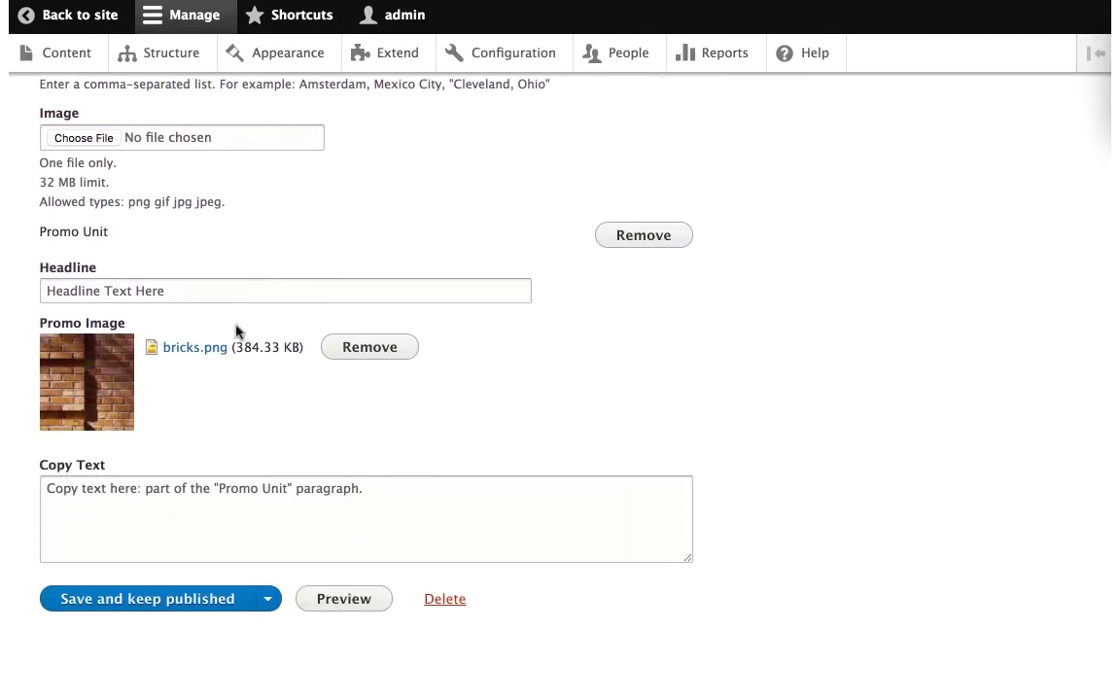
click(148, 599)
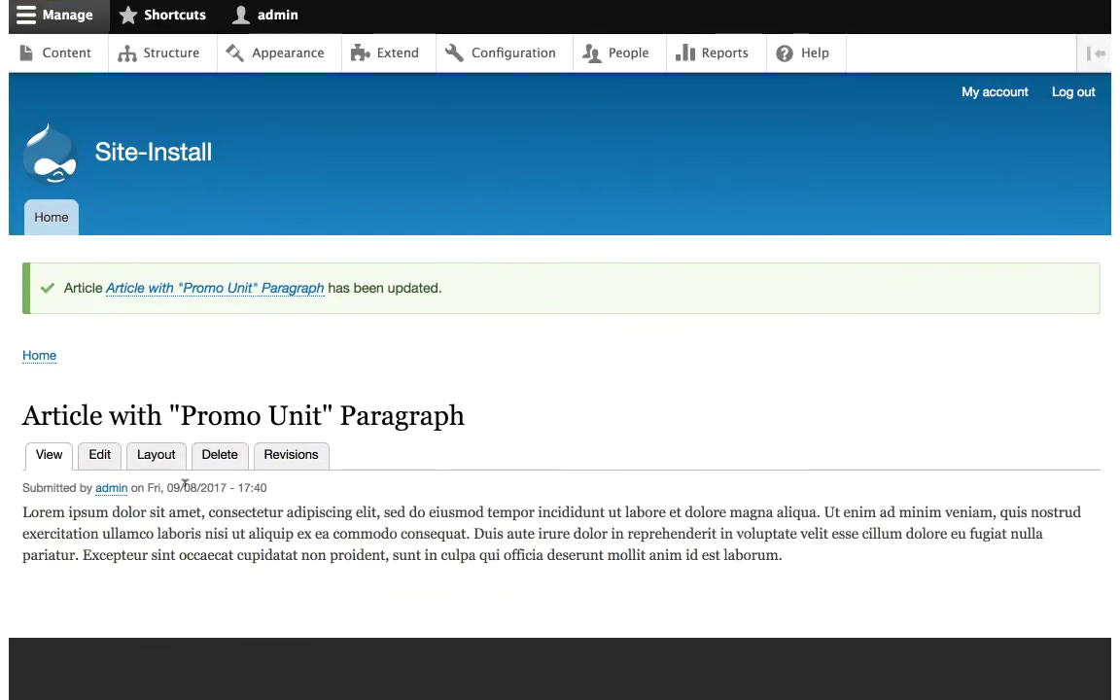
Edit the Promo Unit article's layout and place the Promo Field in the right-hand region of the first two-column row
click(158, 455)
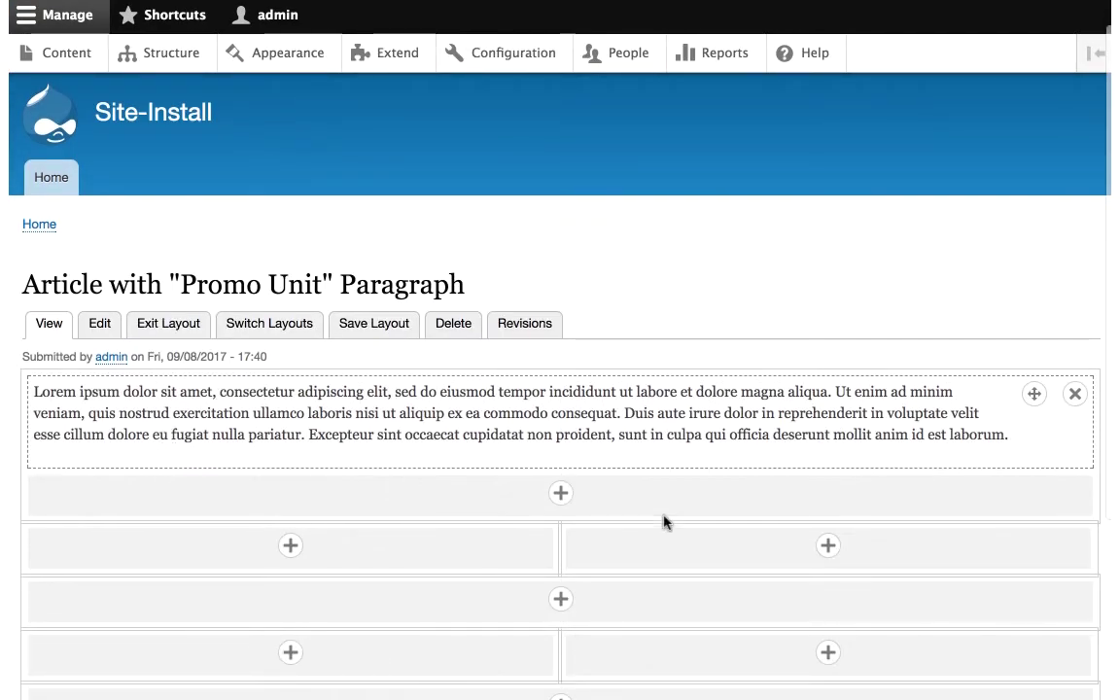
click(826, 546)
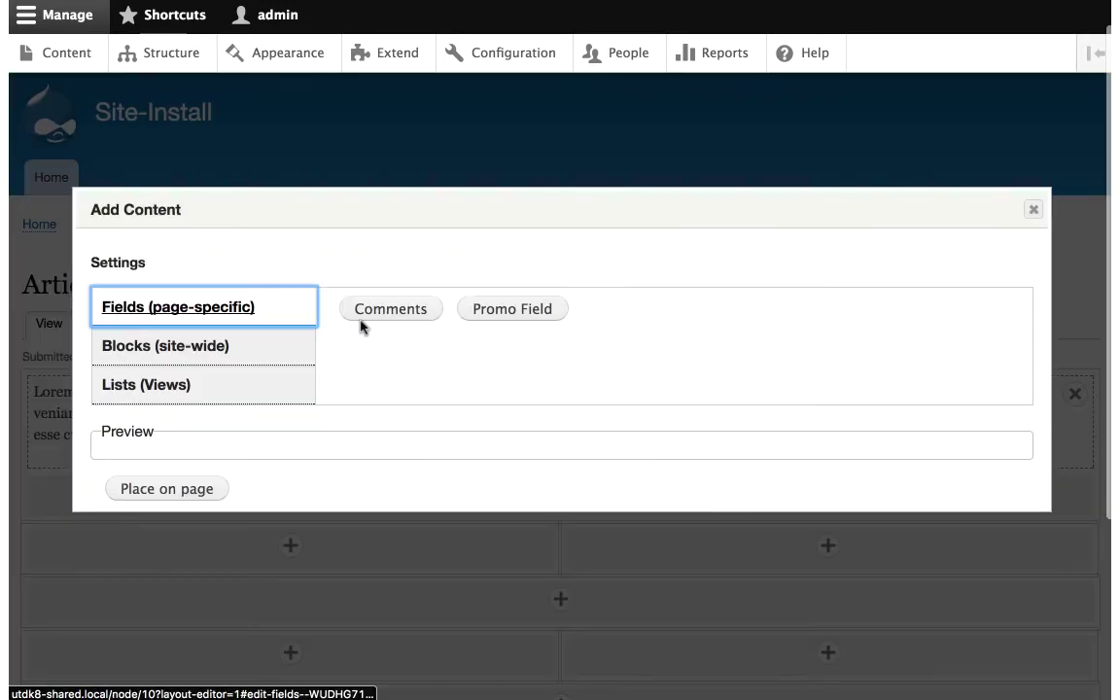
click(499, 319)
scroll(363, 475, down, 5)
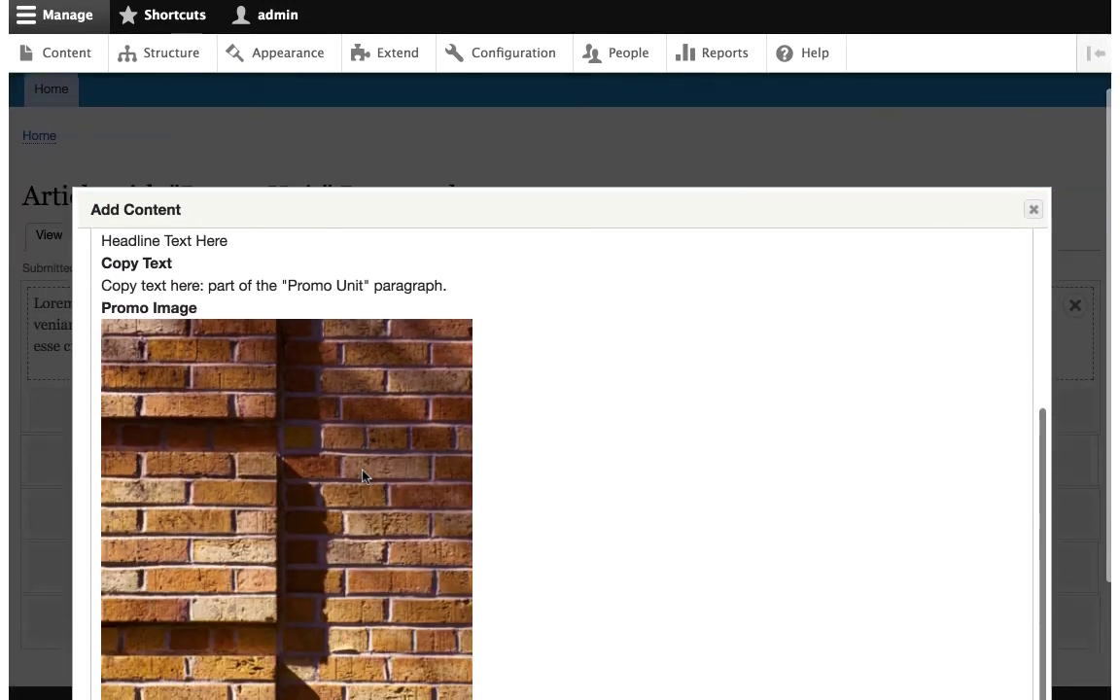
click(215, 625)
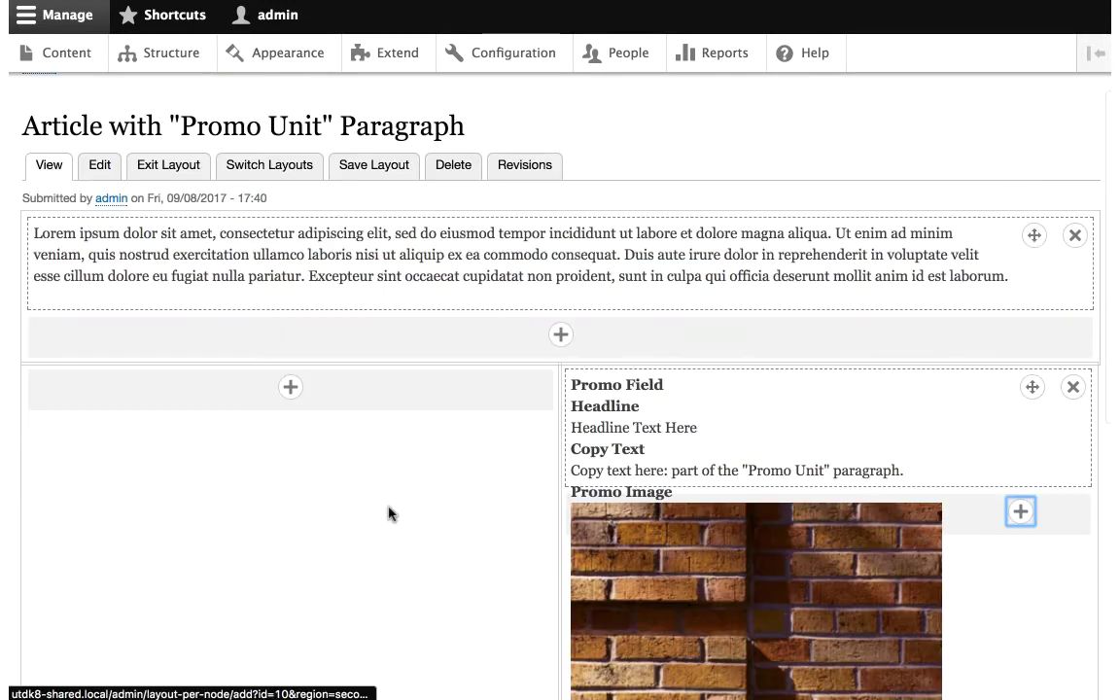
Move the body text into the region left of the Promo Field and save the article's layout
scroll(443, 486, up, 2)
drag(1031, 338, 496, 497)
scroll(496, 497, down, 3)
scroll(495, 496, up, 5)
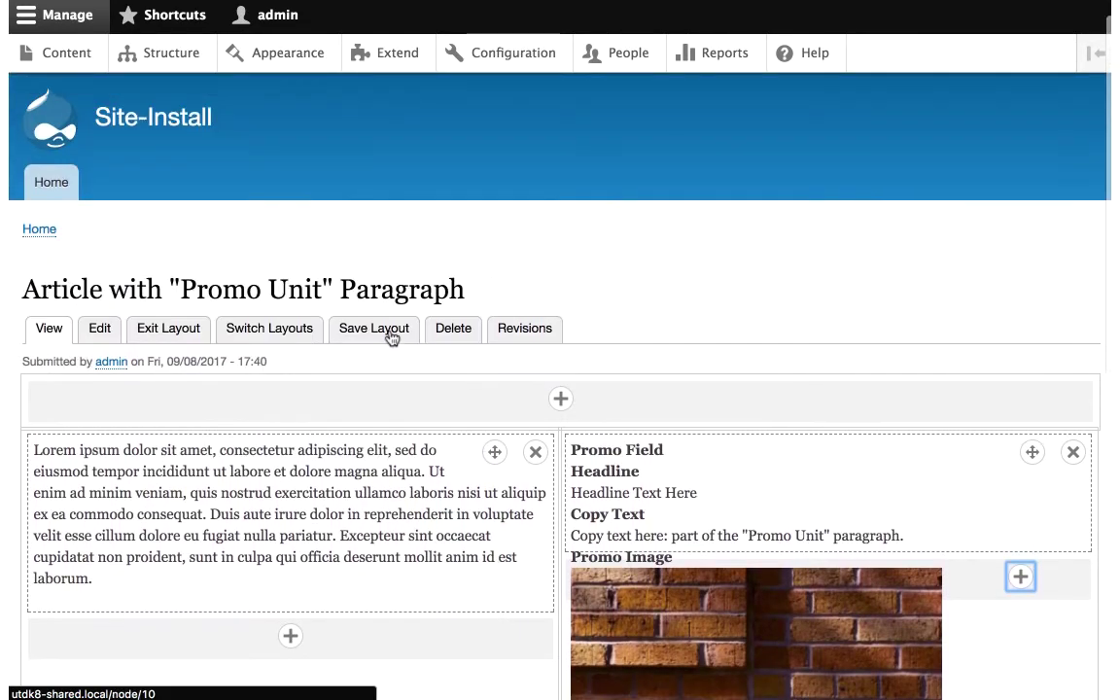
click(392, 333)
scroll(395, 364, down, 3)
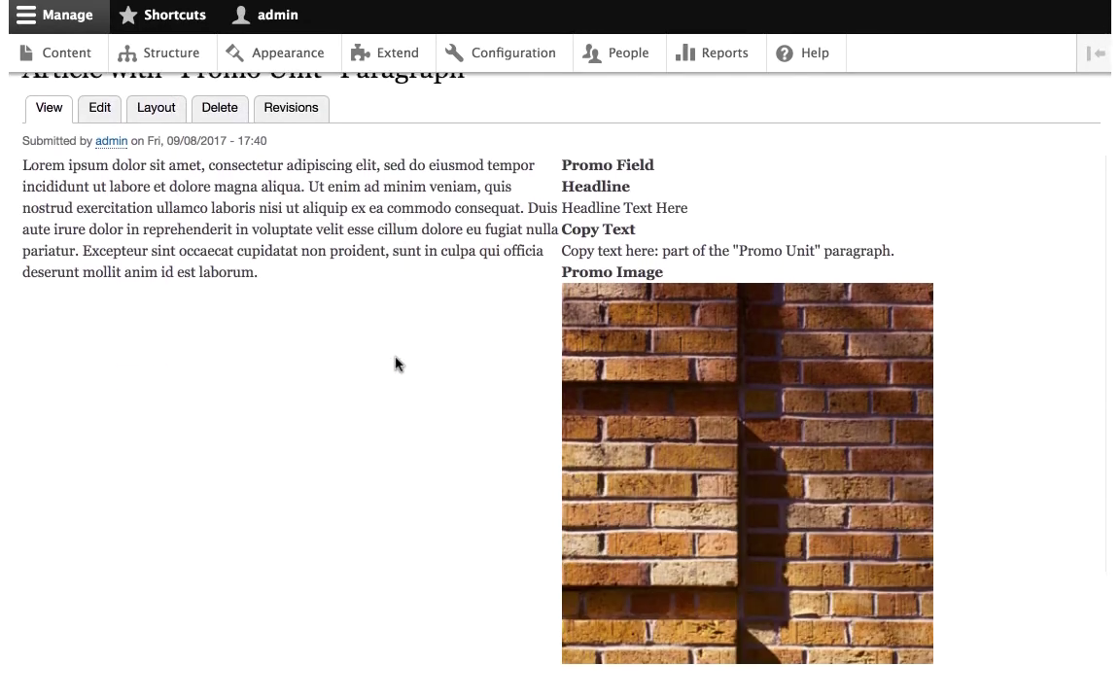
scroll(396, 364, up, 1)
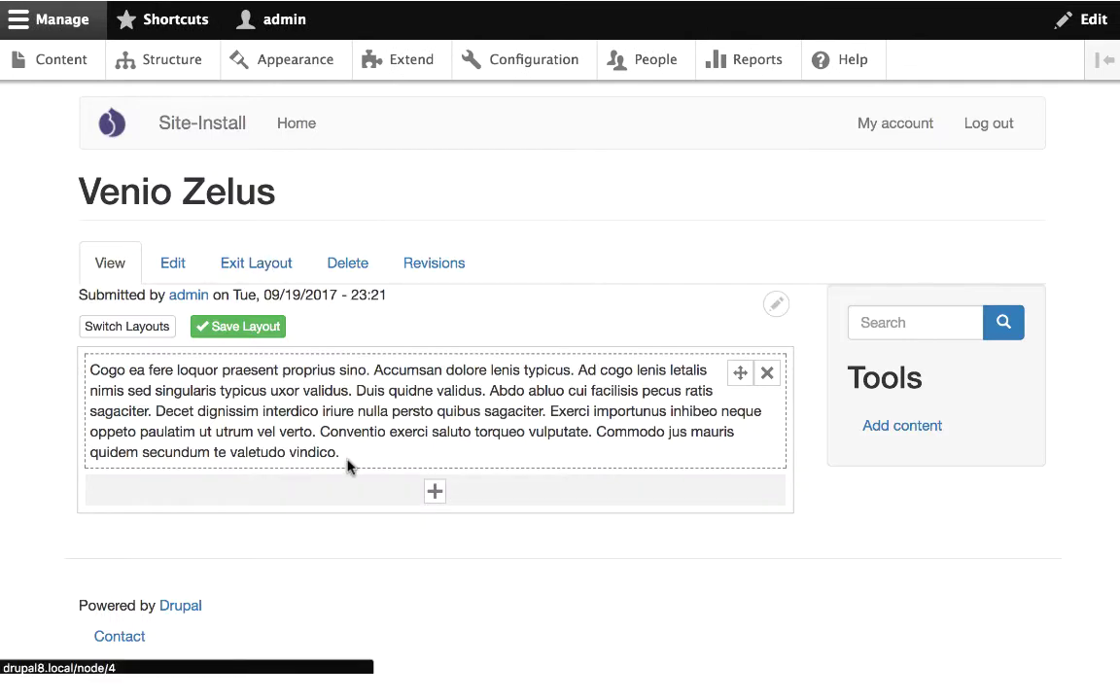
Place the page-specific Image field on the Venio Zelus node's layout
click(434, 494)
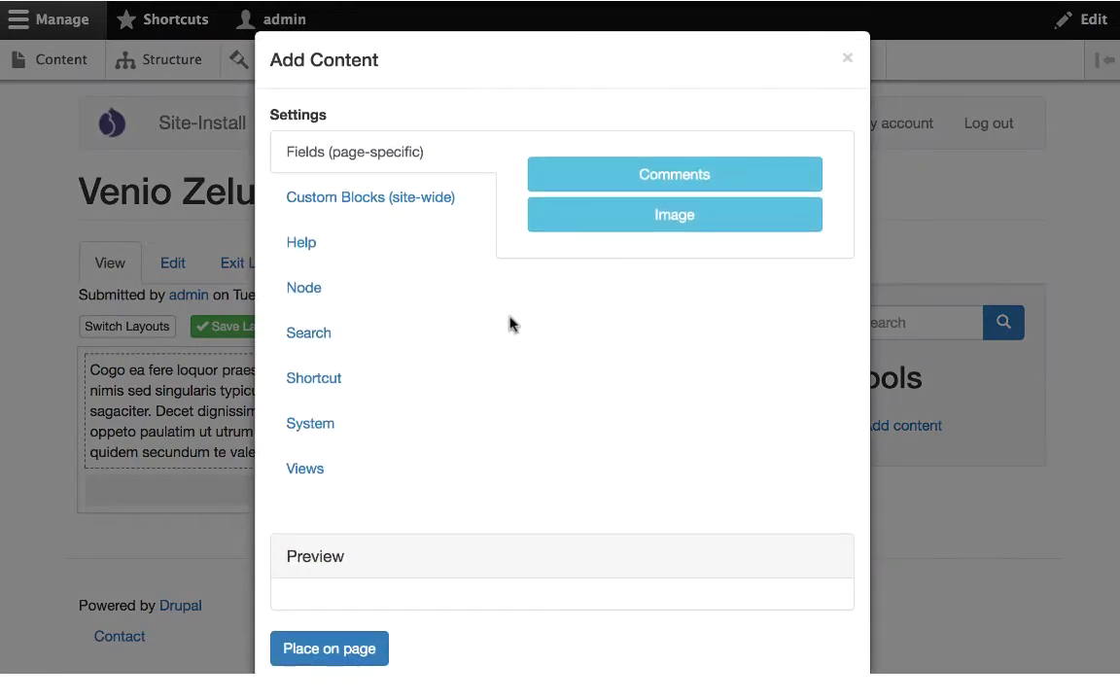
scroll(487, 388, down, 5)
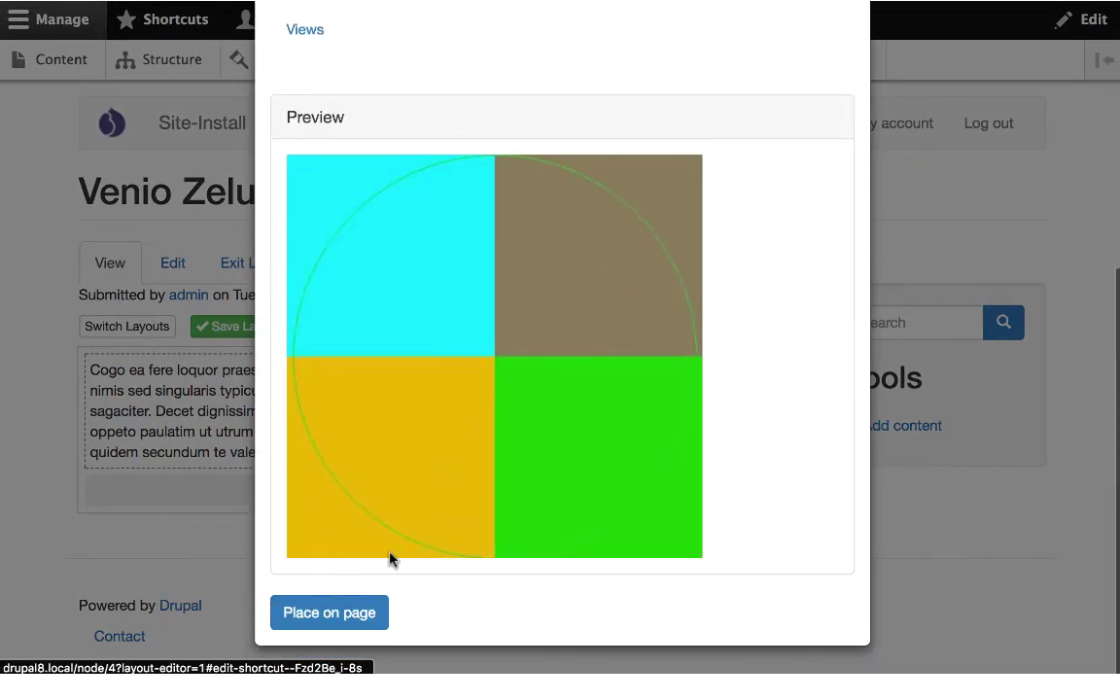
click(350, 618)
scroll(404, 512, down, 2)
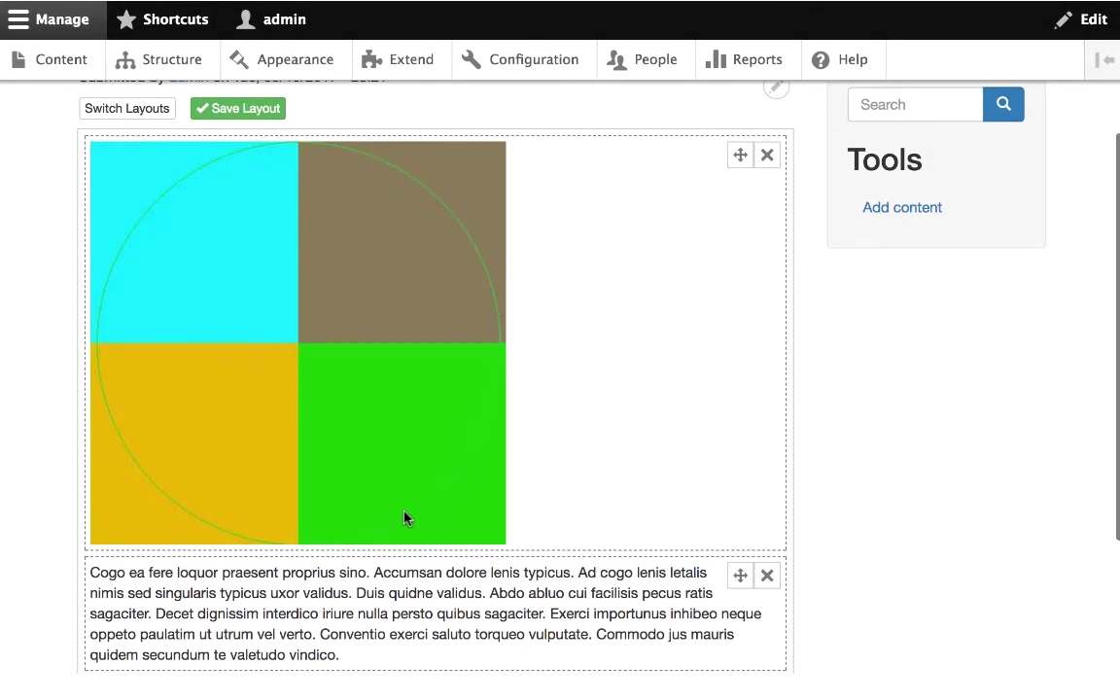
scroll(404, 512, up, 2)
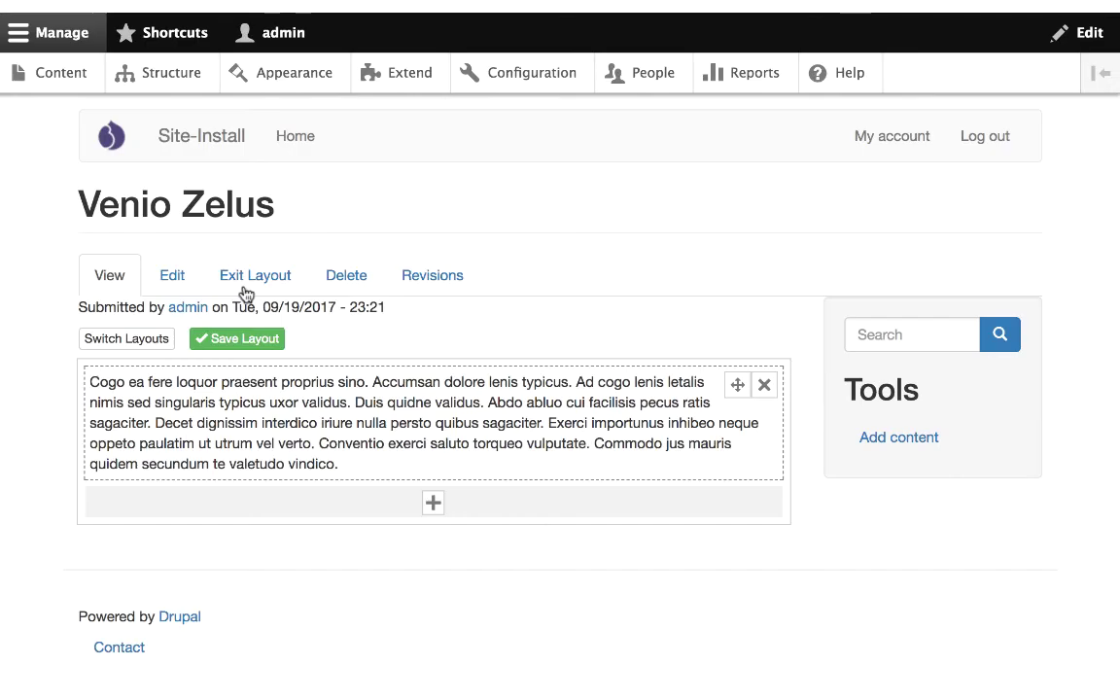
Switch the Venio Zelus node to a bricked two-column layout after previewing 3 Columns (Bricked)
click(168, 338)
click(361, 422)
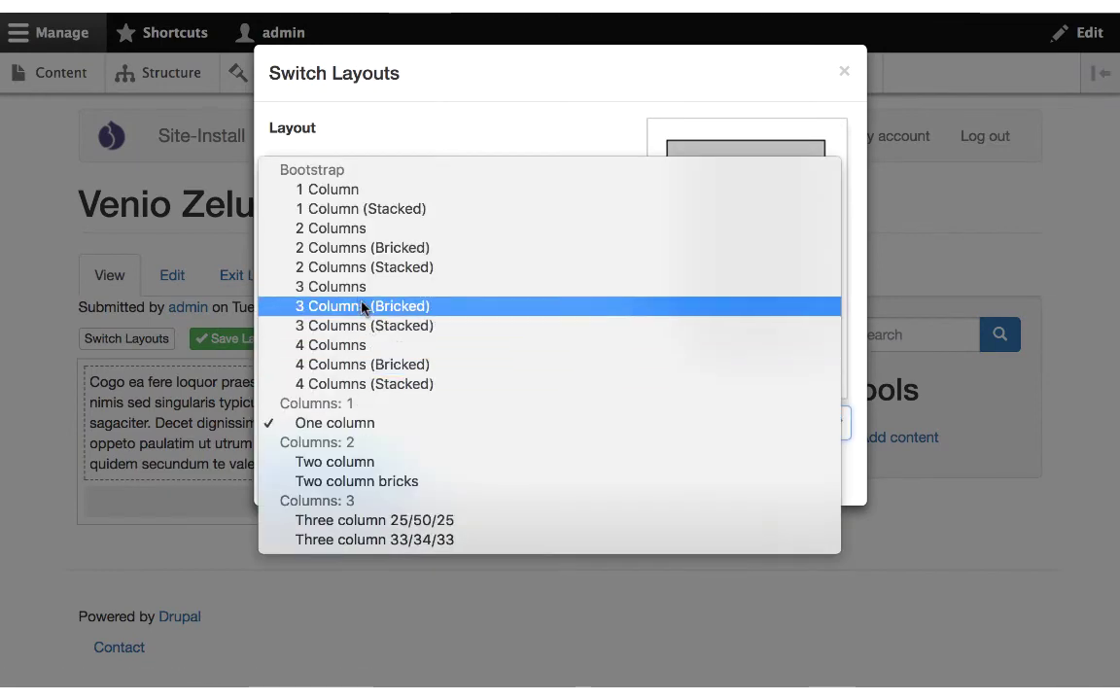
click(370, 302)
click(361, 416)
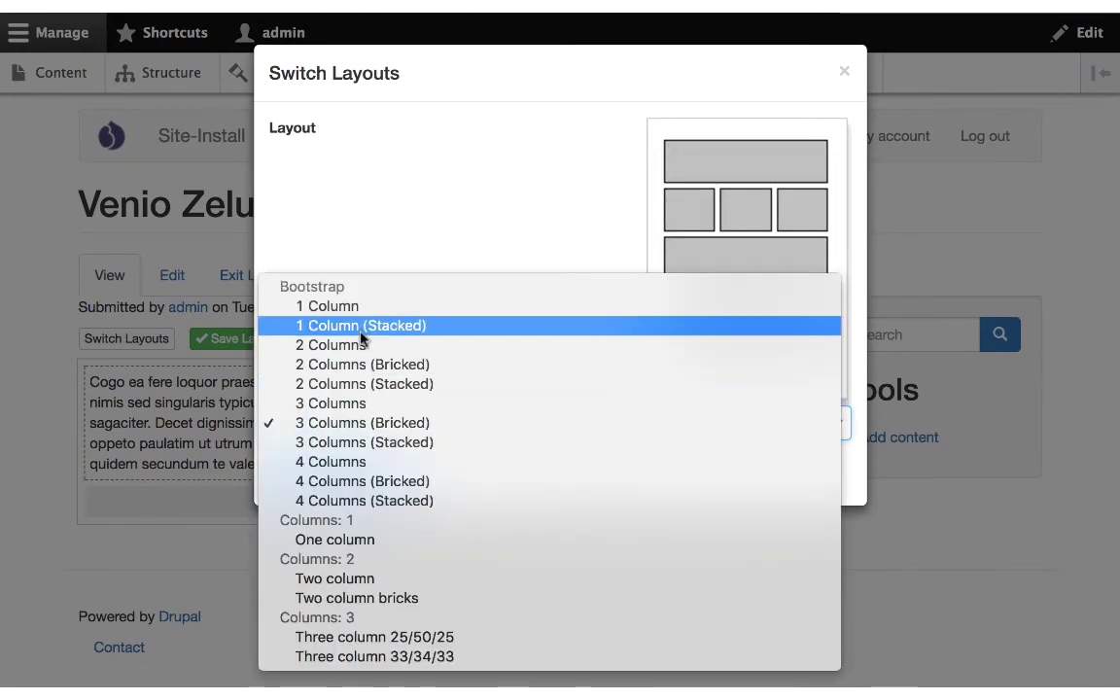
key(Escape)
key(Up)
click(359, 473)
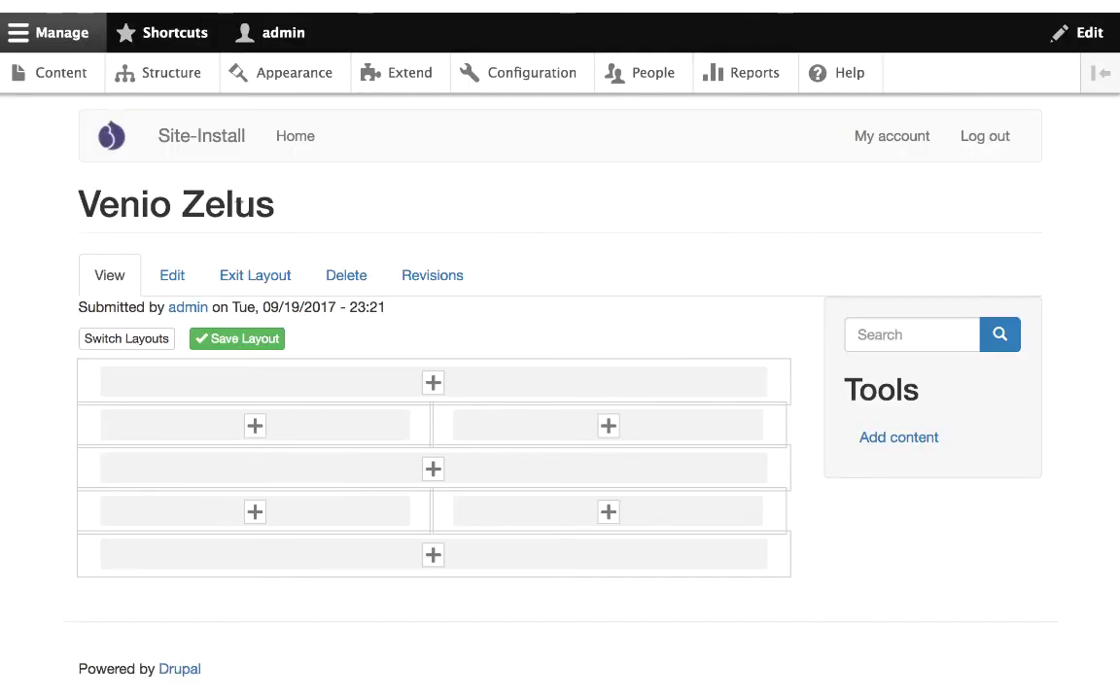
Open the Article content type for editing and turn off Enable layout per node in its Layout Per Node settings
click(181, 78)
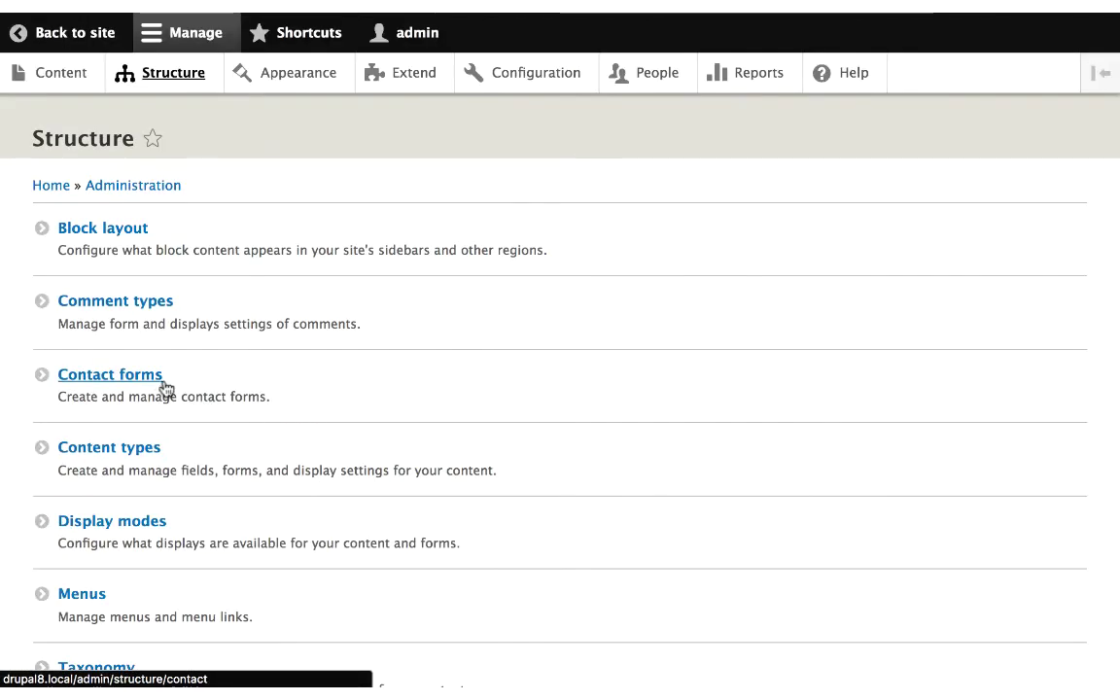
click(126, 445)
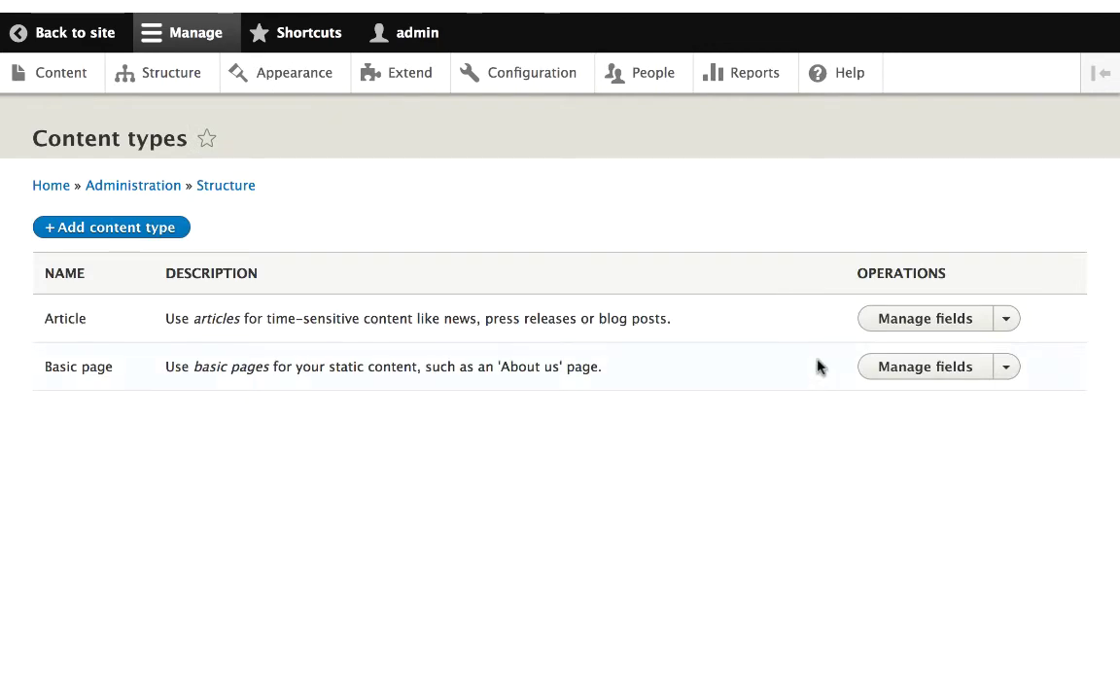
click(1007, 319)
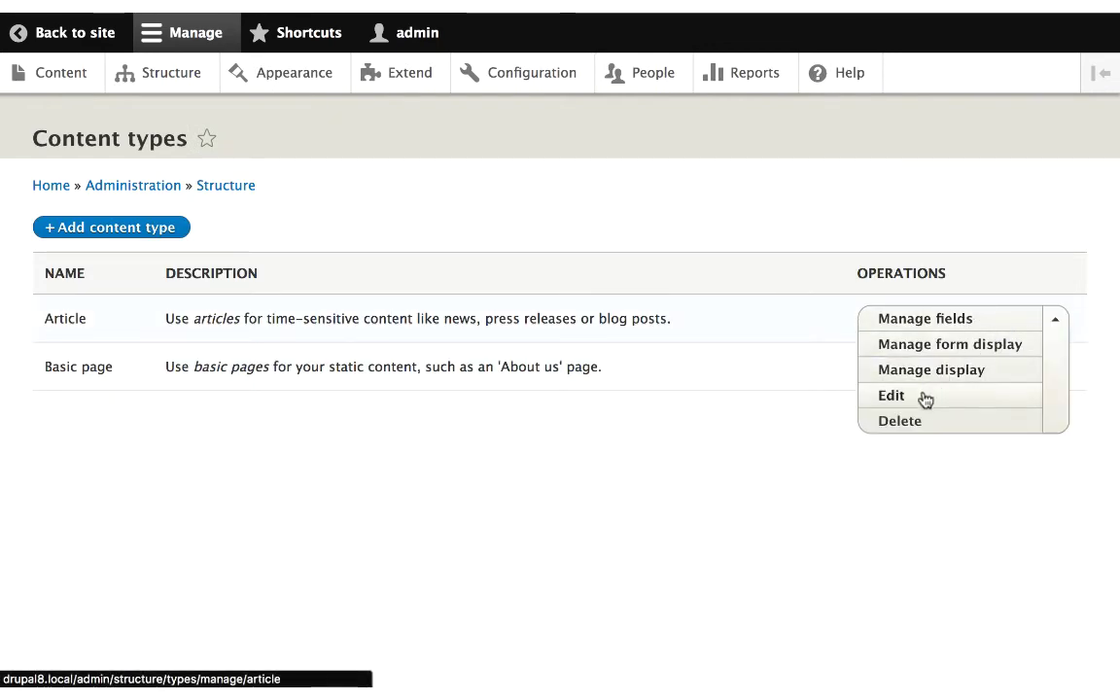
click(856, 395)
scroll(318, 563, down, 5)
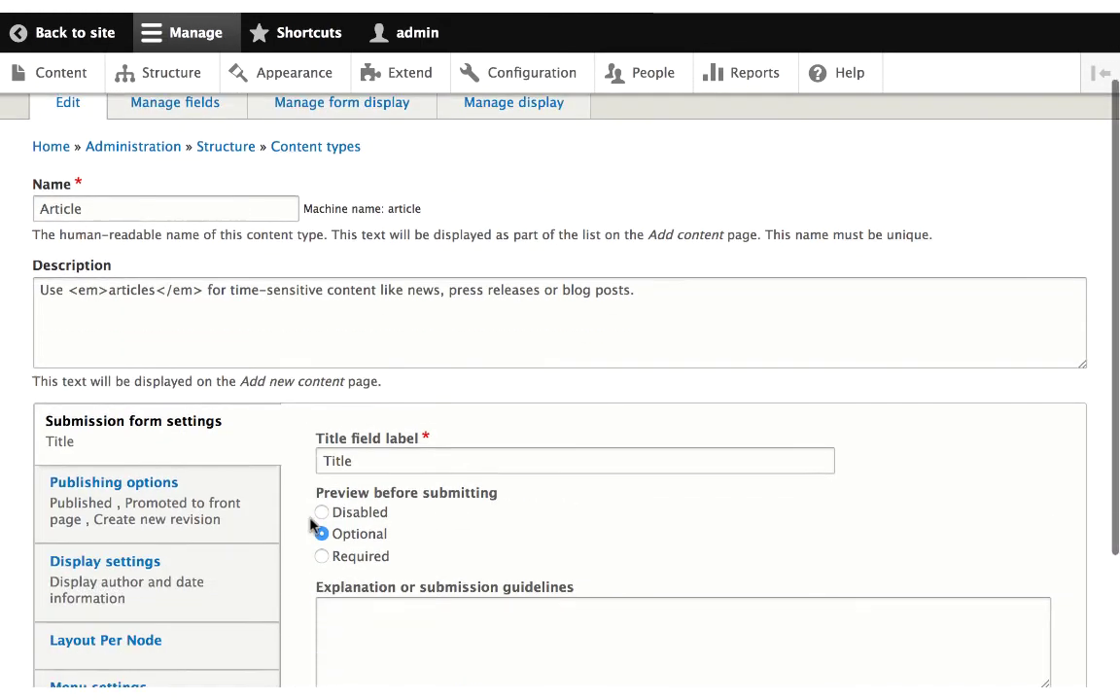
click(234, 466)
click(322, 255)
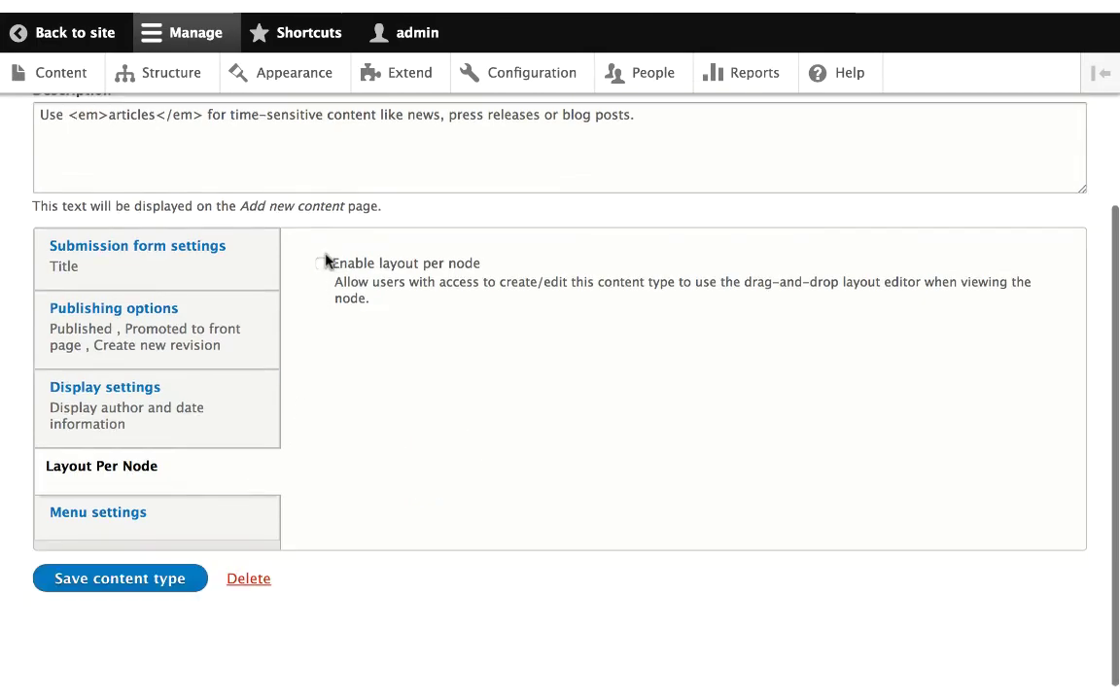